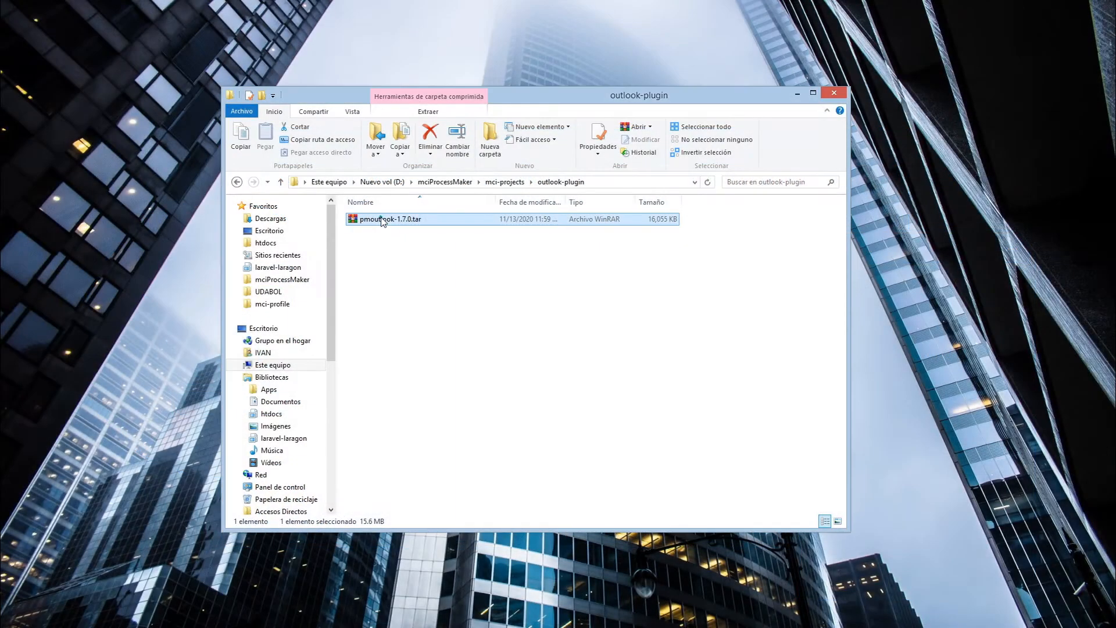
- Log in to the MDP ProcessMaker site with the prefilled admin credentials and open its setup/main page in a duplicate tab
left_click(381, 218)
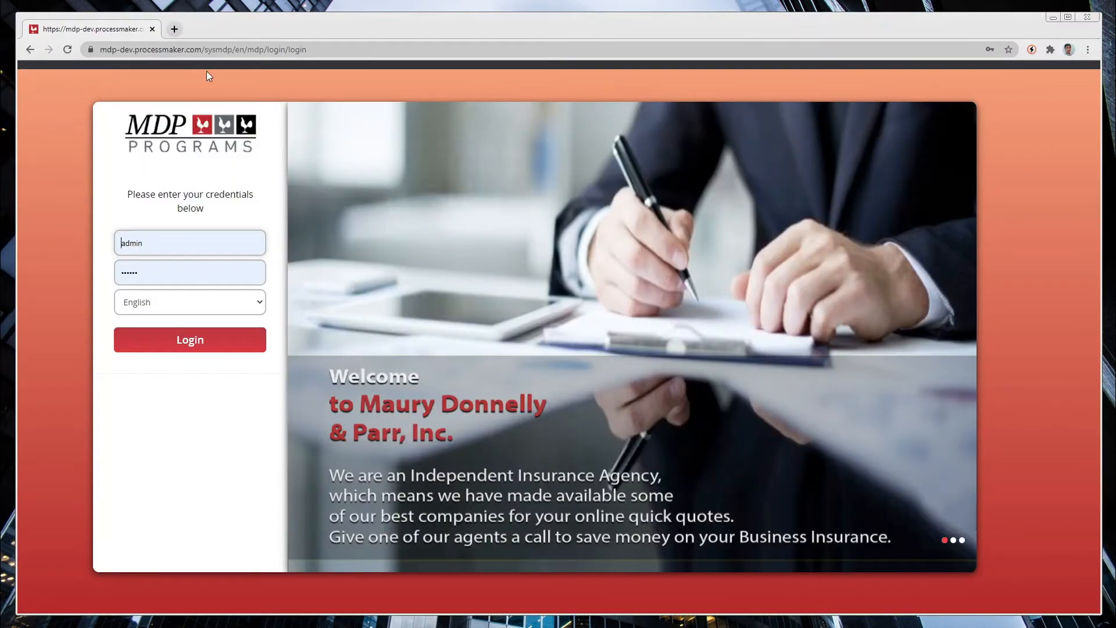
left_click(188, 338)
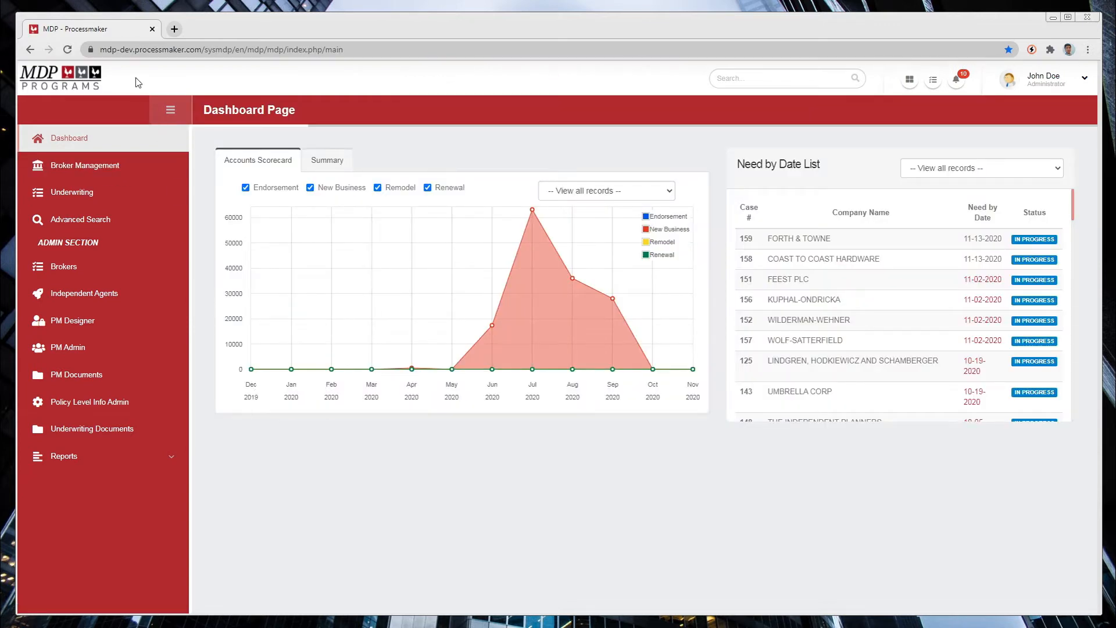
right_click(113, 30)
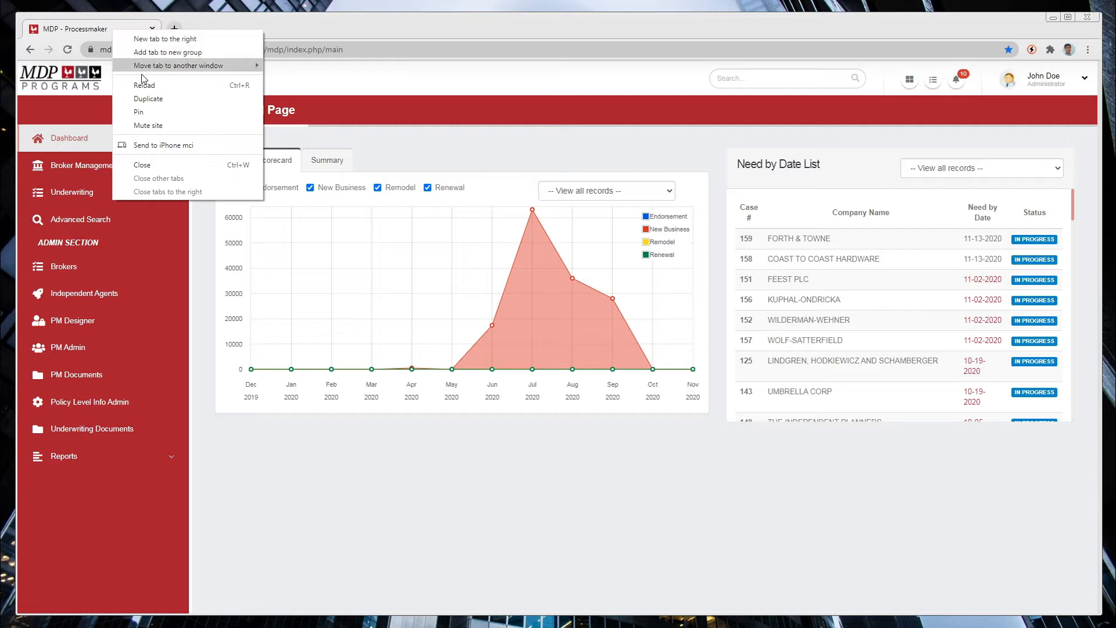
left_click(147, 97)
type("set")
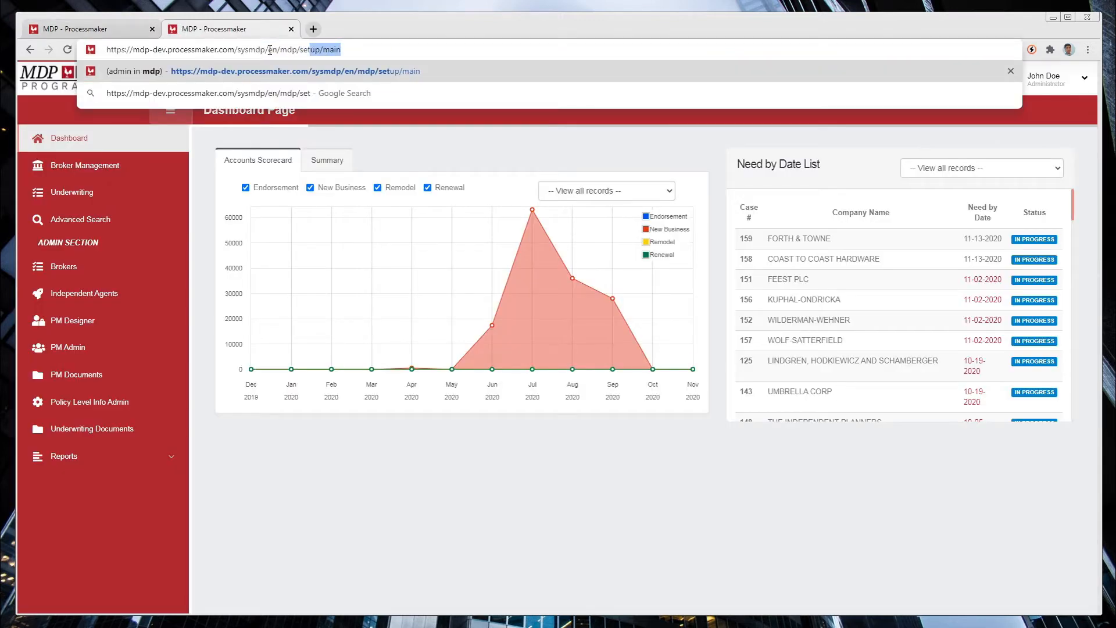
type("up/main")
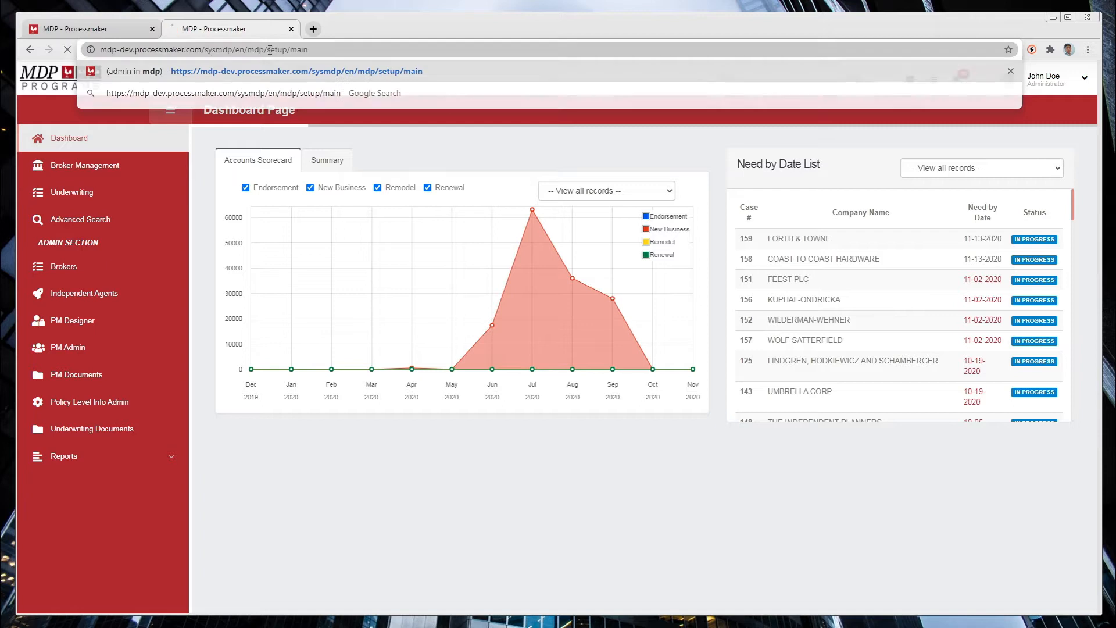
key("Return")
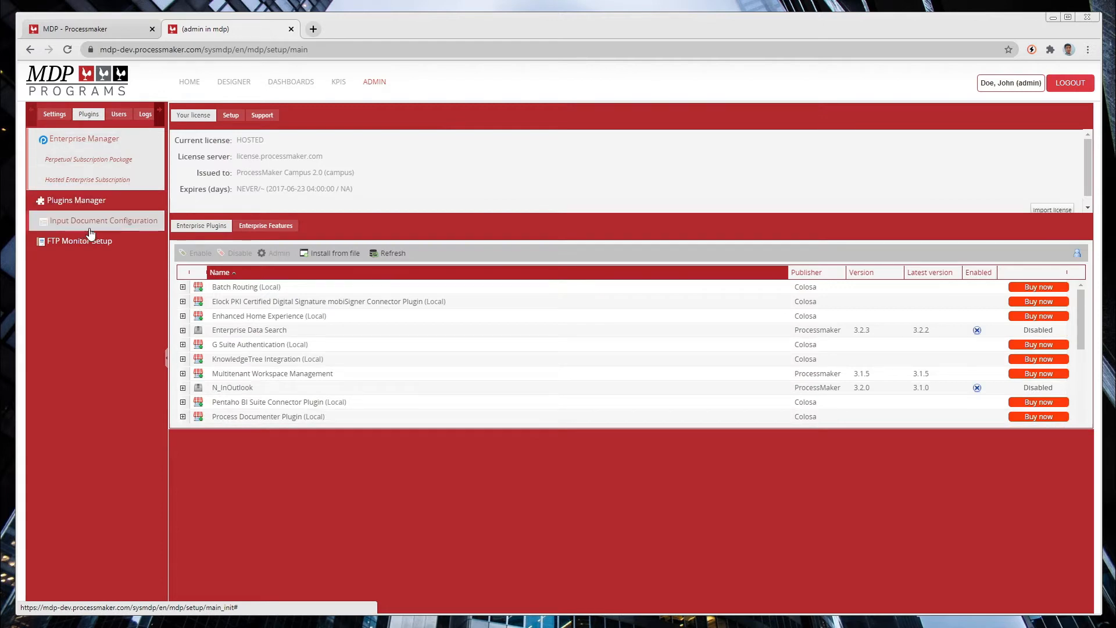
- Import the plugin file pmoutlook-1.7.0.tar through the Plugins Manager
left_click(81, 203)
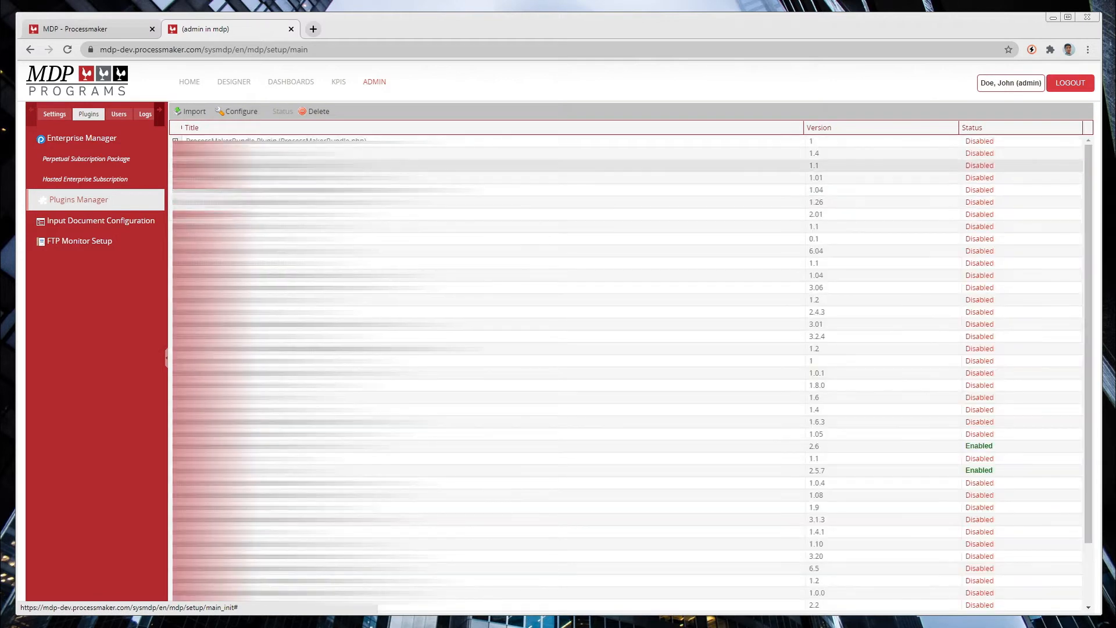
left_click(195, 113)
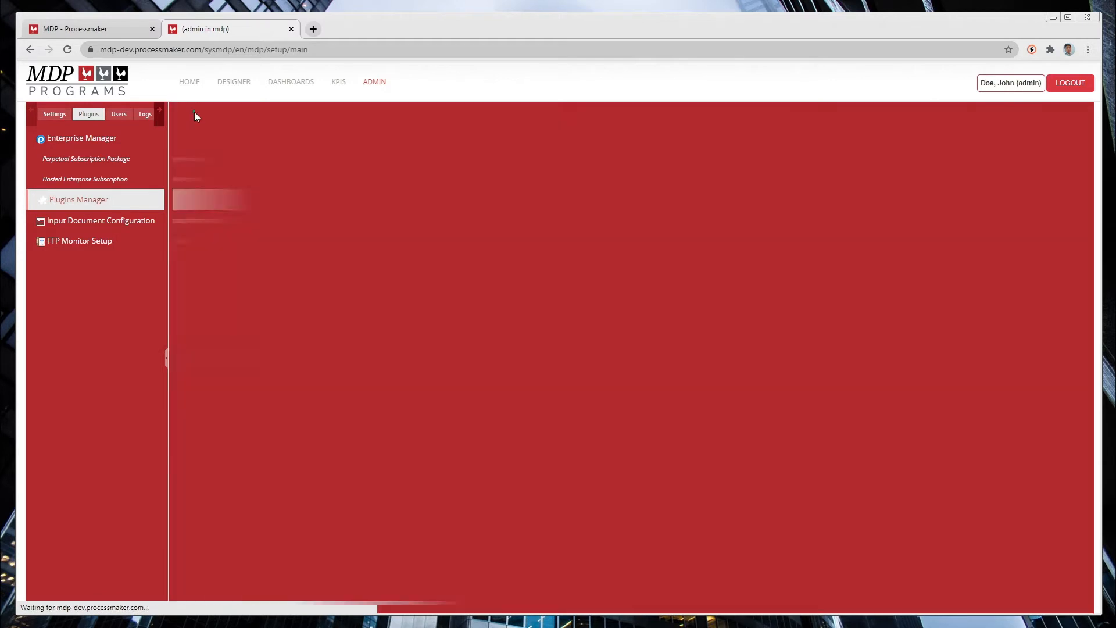
left_click(626, 172)
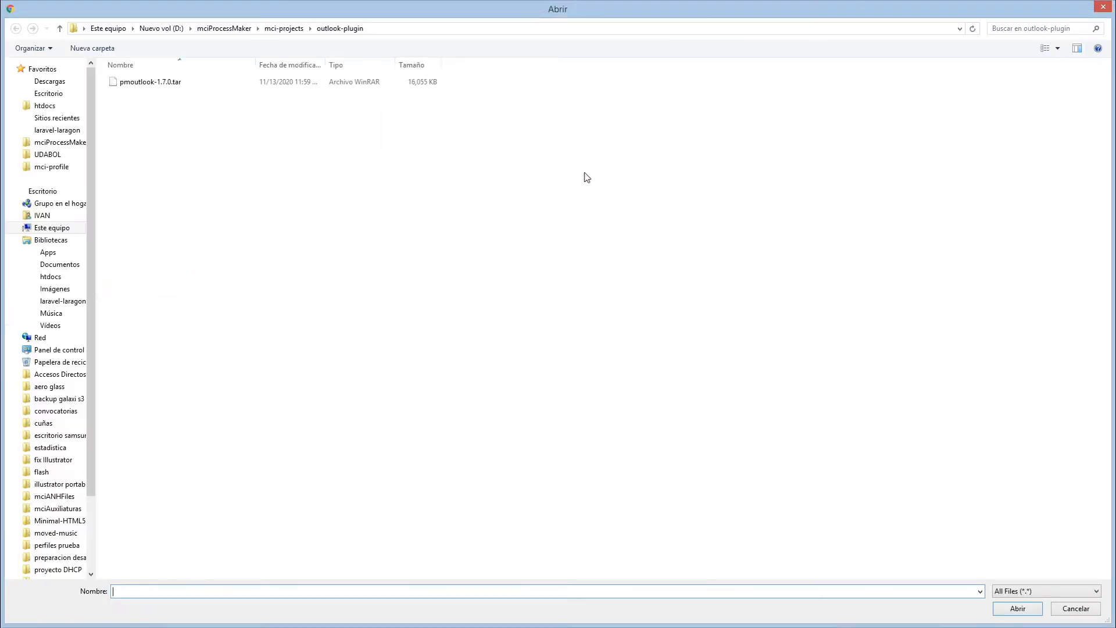
left_click(142, 84)
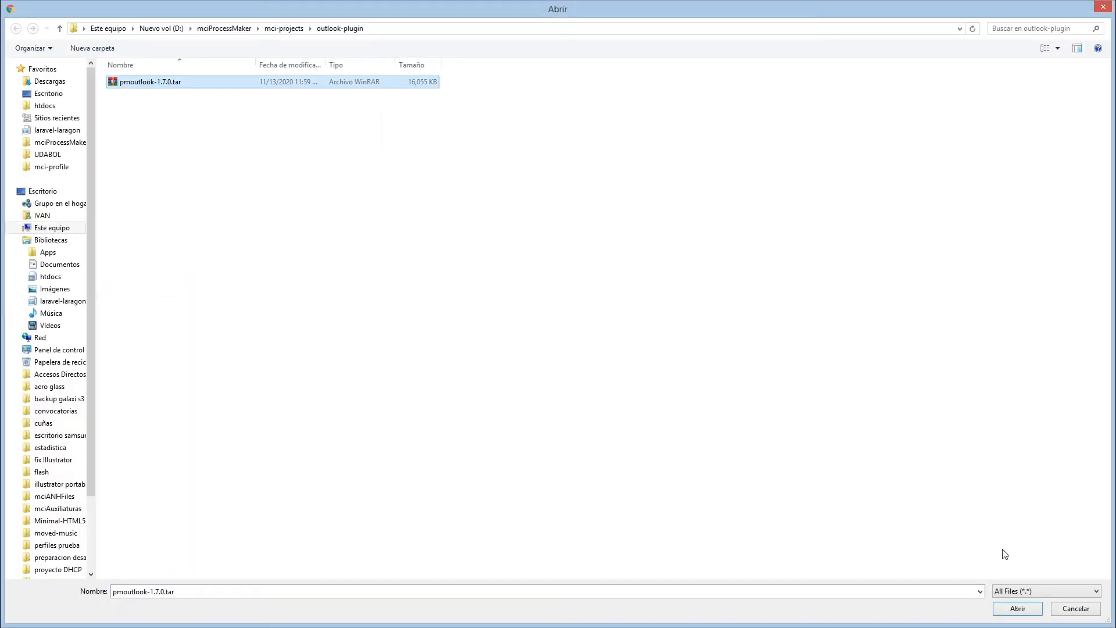
left_click(1035, 607)
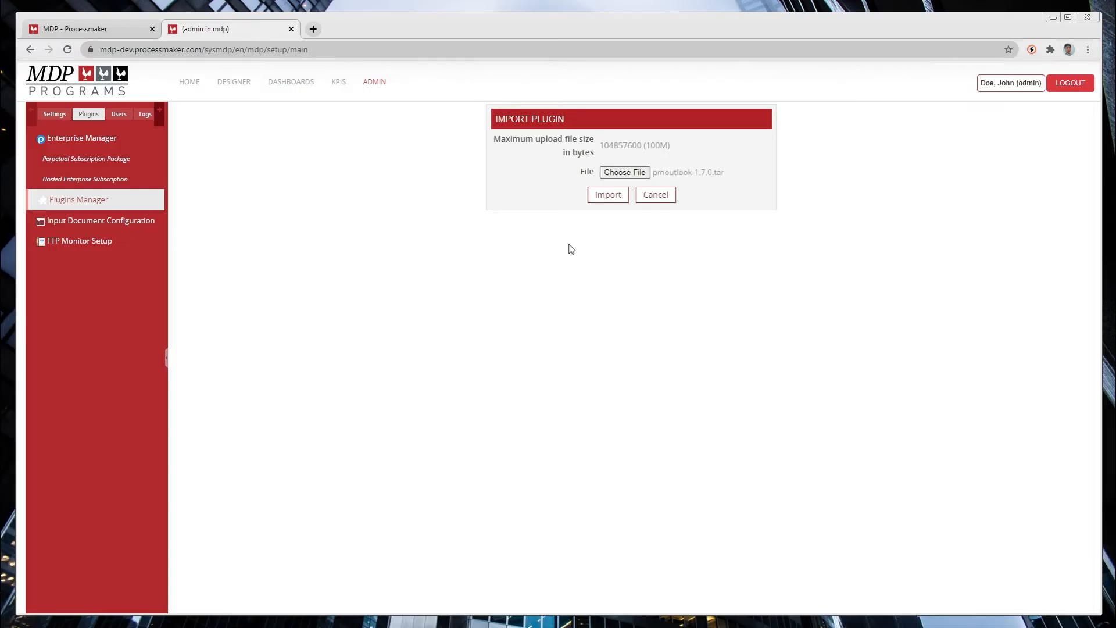
left_click(609, 198)
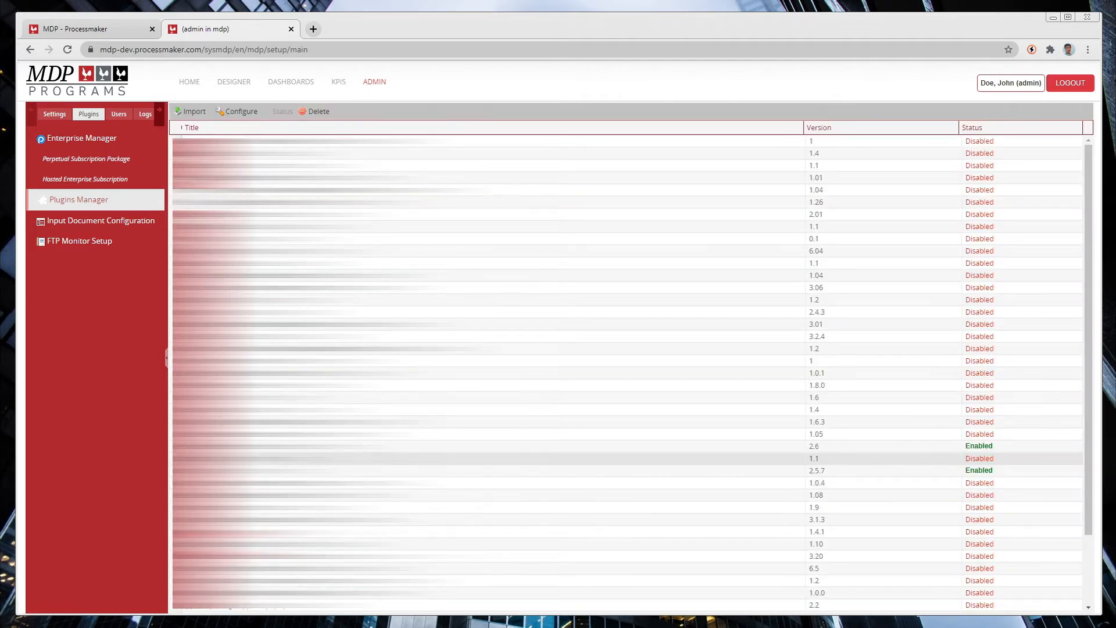
- Enable the pmoutlook plugin, version 1.7.0, in the plugin list
scroll(233, 239, "down", 2)
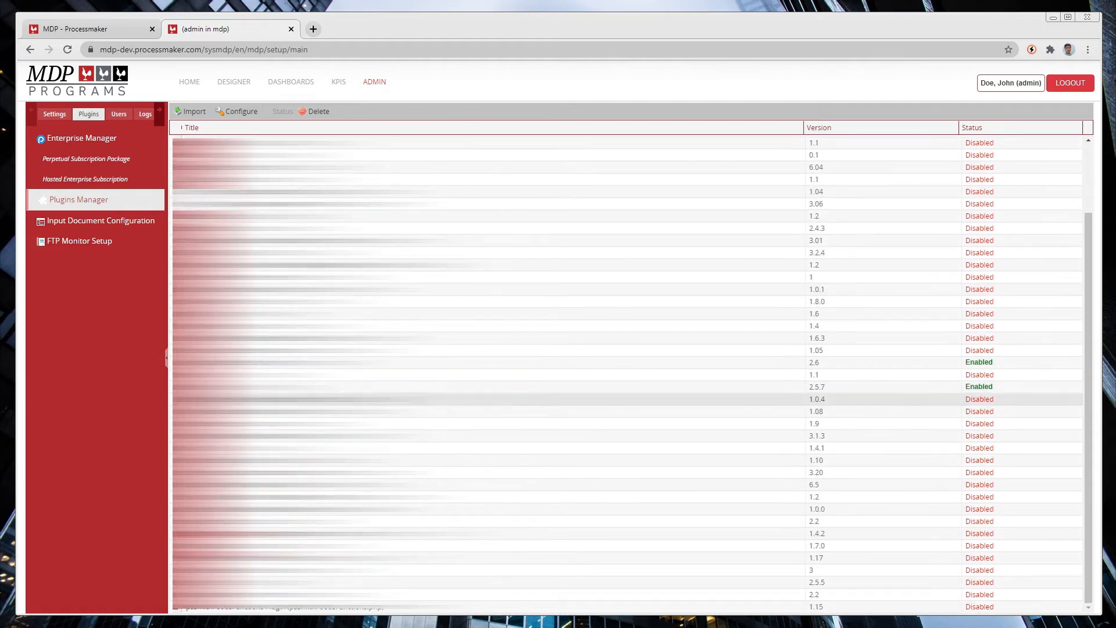
left_click(212, 545)
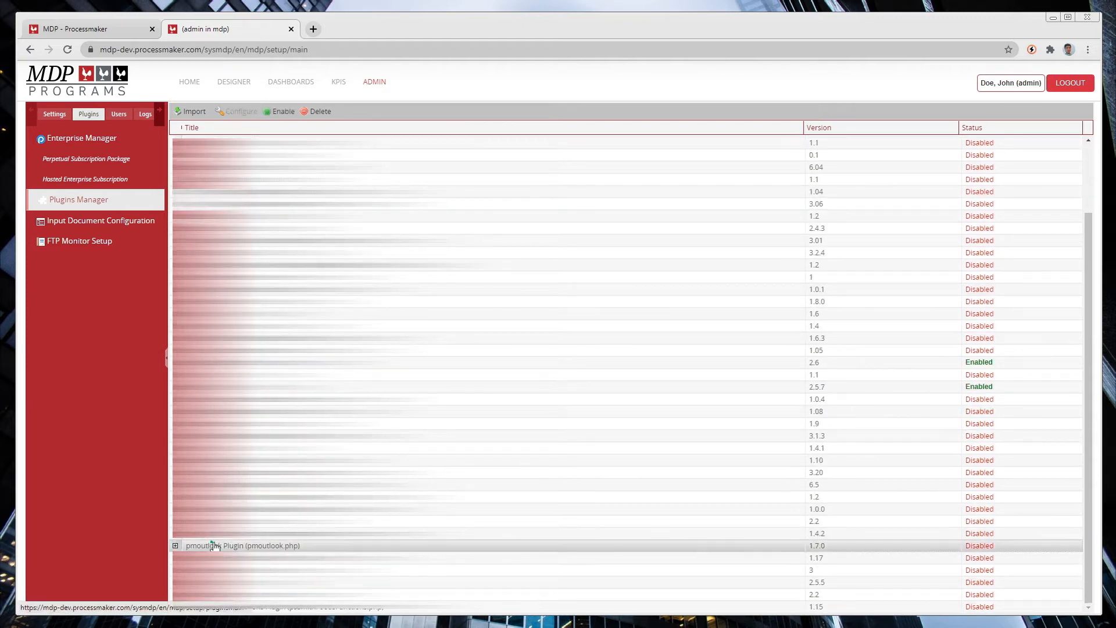
left_click(281, 111)
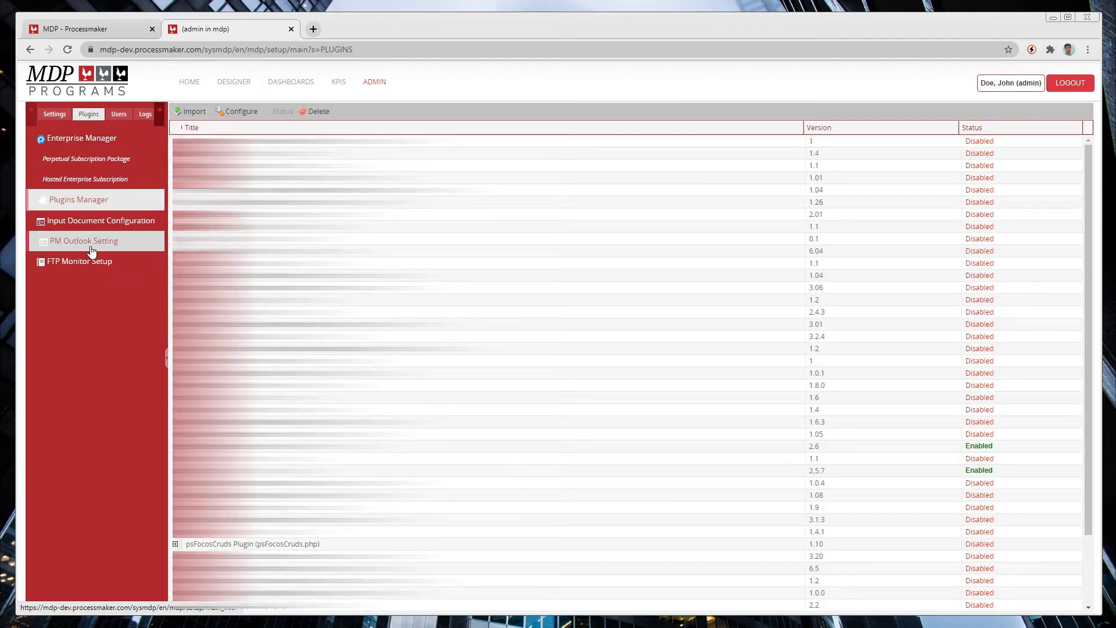
- Save the PM Outlook Setting configuration with the add-in enabled and copy the Add In Url of the manifest file
left_click(93, 248)
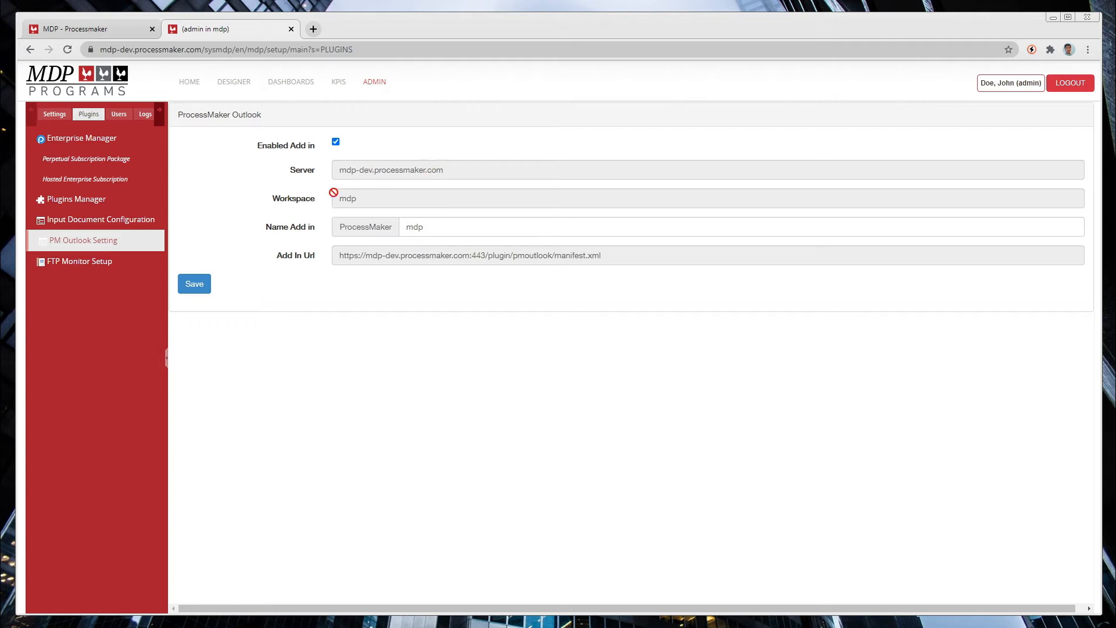
left_click(208, 289)
left_click_drag(606, 259, 348, 257)
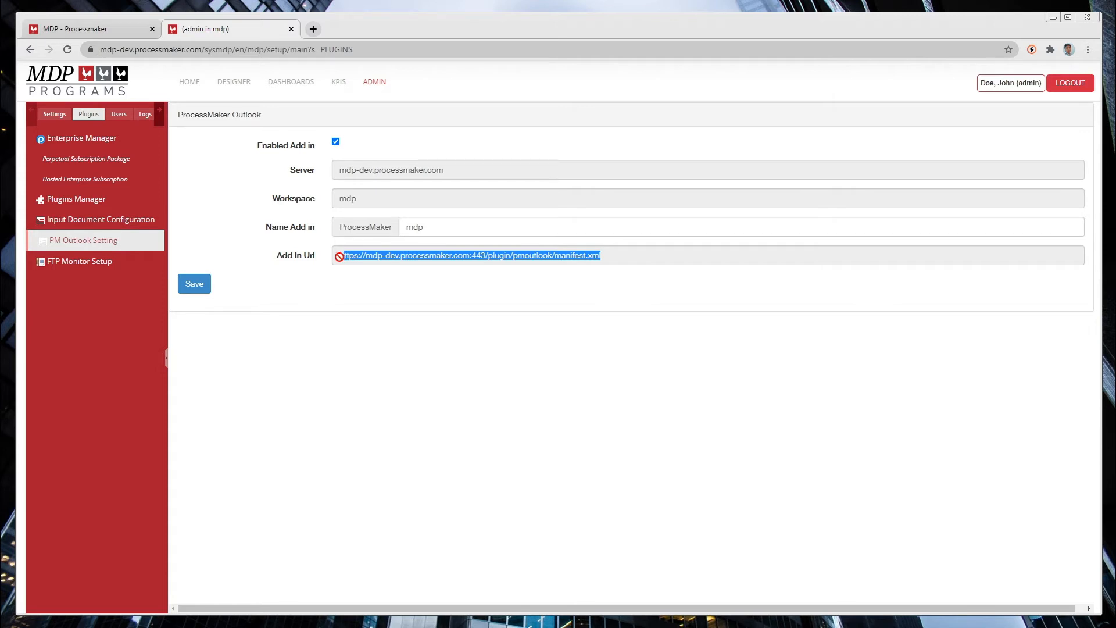
right_click(352, 256)
left_click(392, 263)
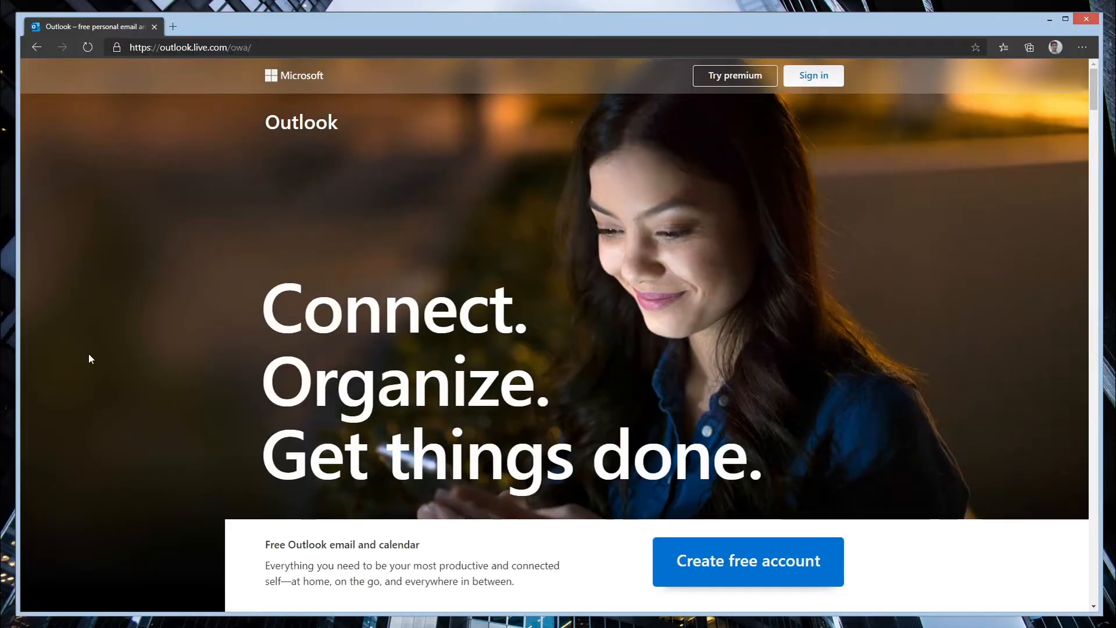
- Switch to Outlook on the web and sign in with the prefilled Microsoft account
left_click(817, 80)
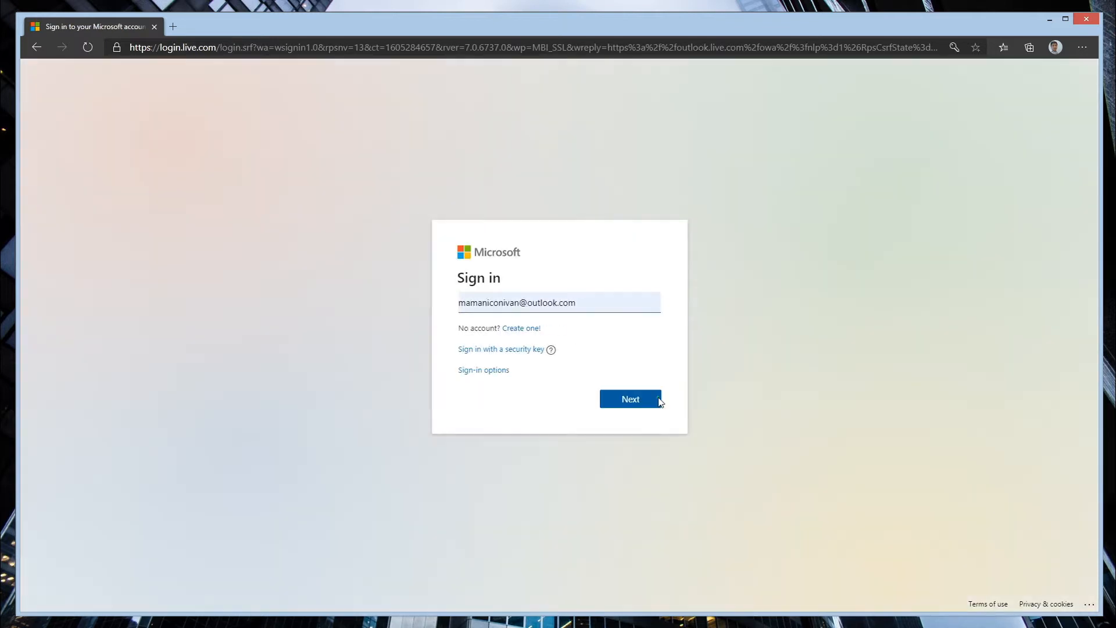
left_click(653, 399)
left_click(647, 400)
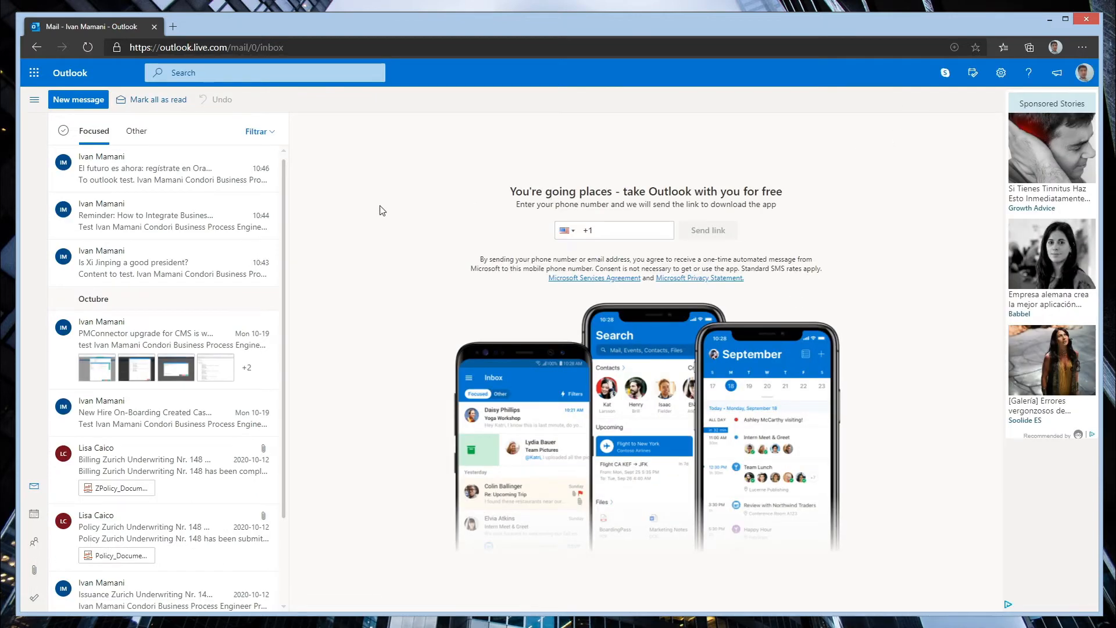
- Open the reminder email about integrating business rules and bring up the Add-Ins for Outlook dialog from it
left_click(143, 216)
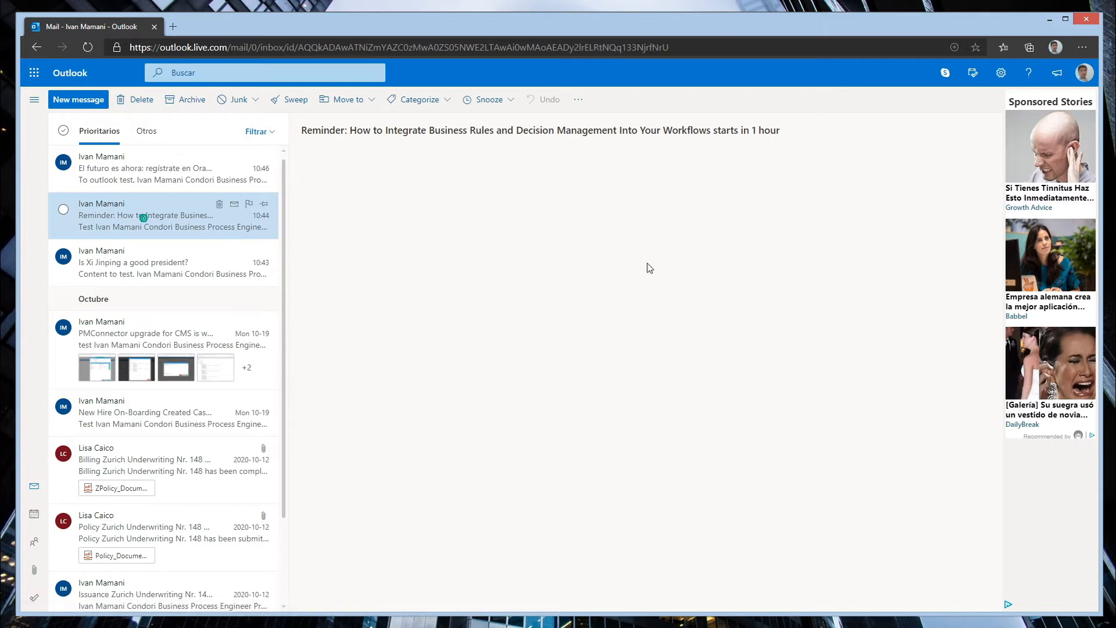
scroll(727, 314, "down", 5)
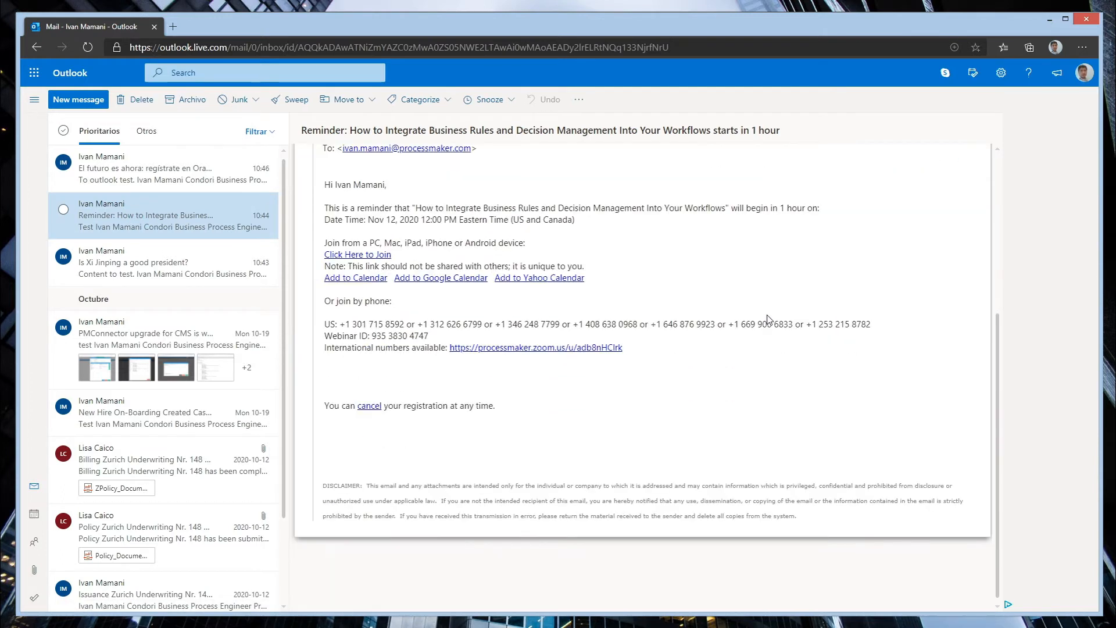
scroll(767, 294, "up", 5)
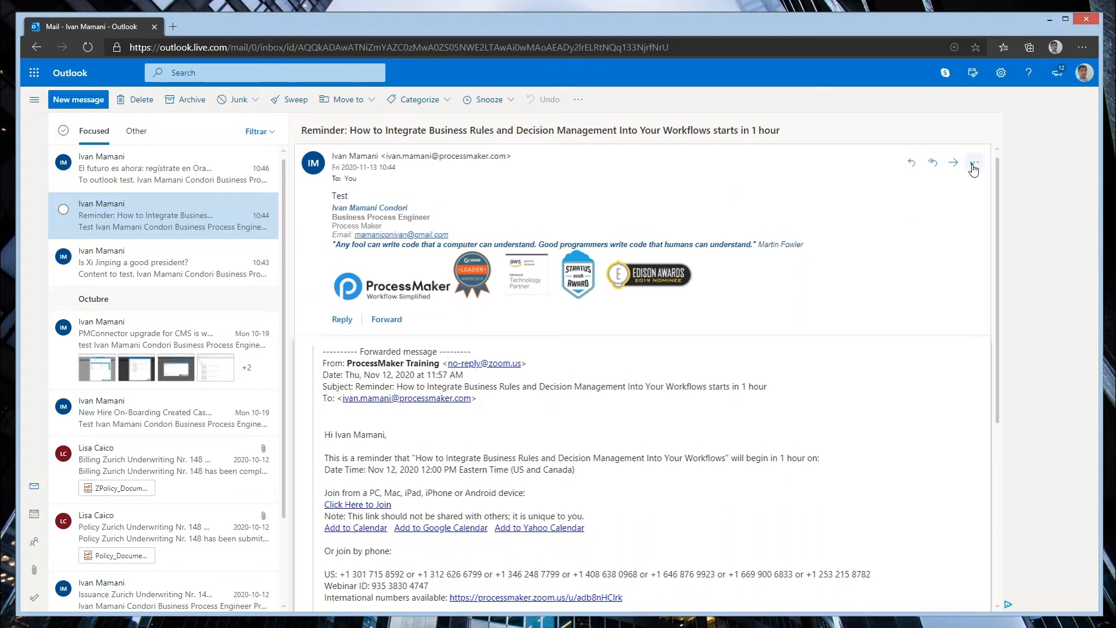
left_click(974, 165)
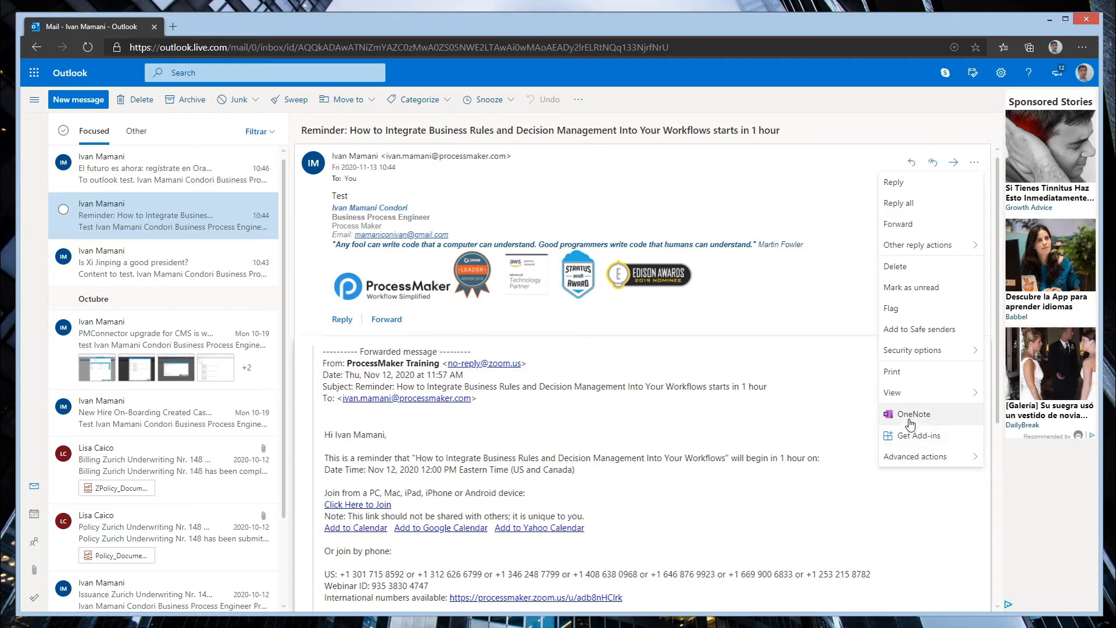
left_click(917, 437)
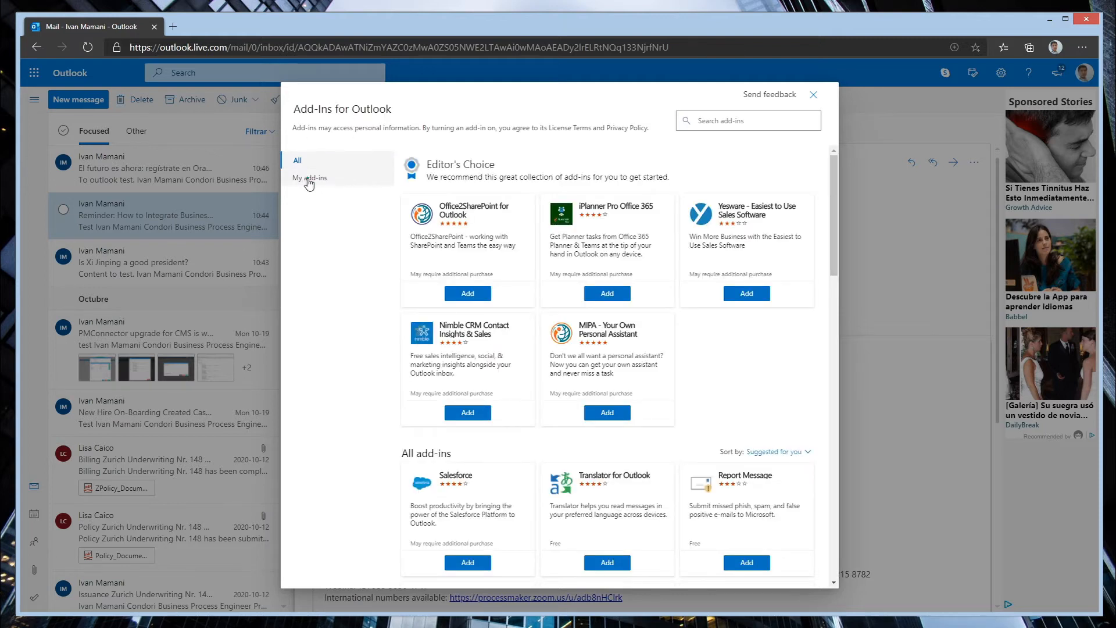
left_click(308, 180)
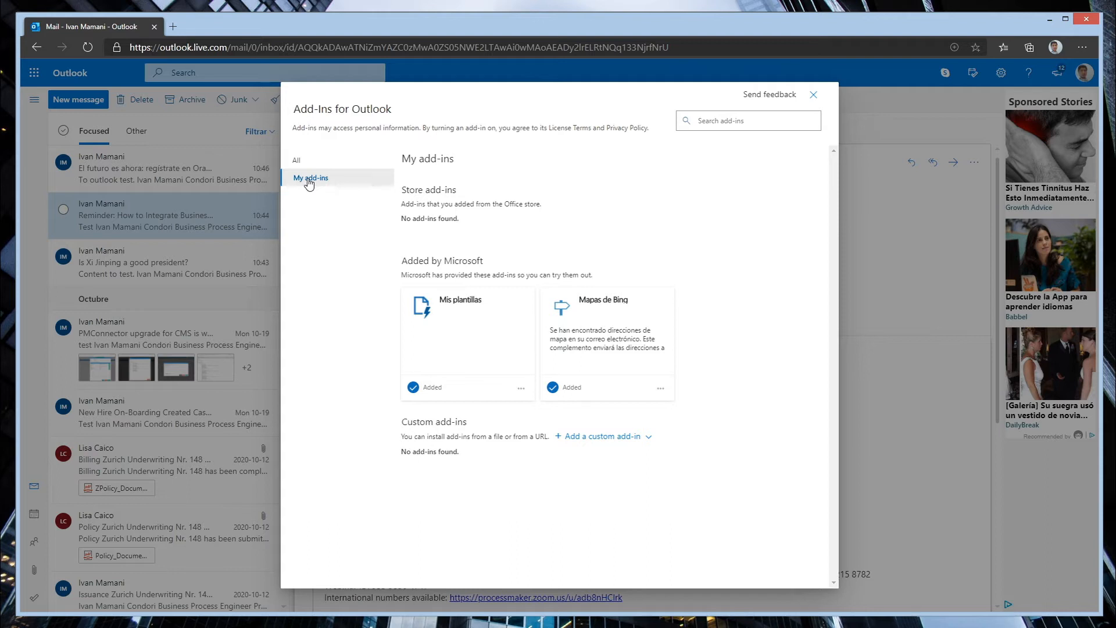
left_click(649, 440)
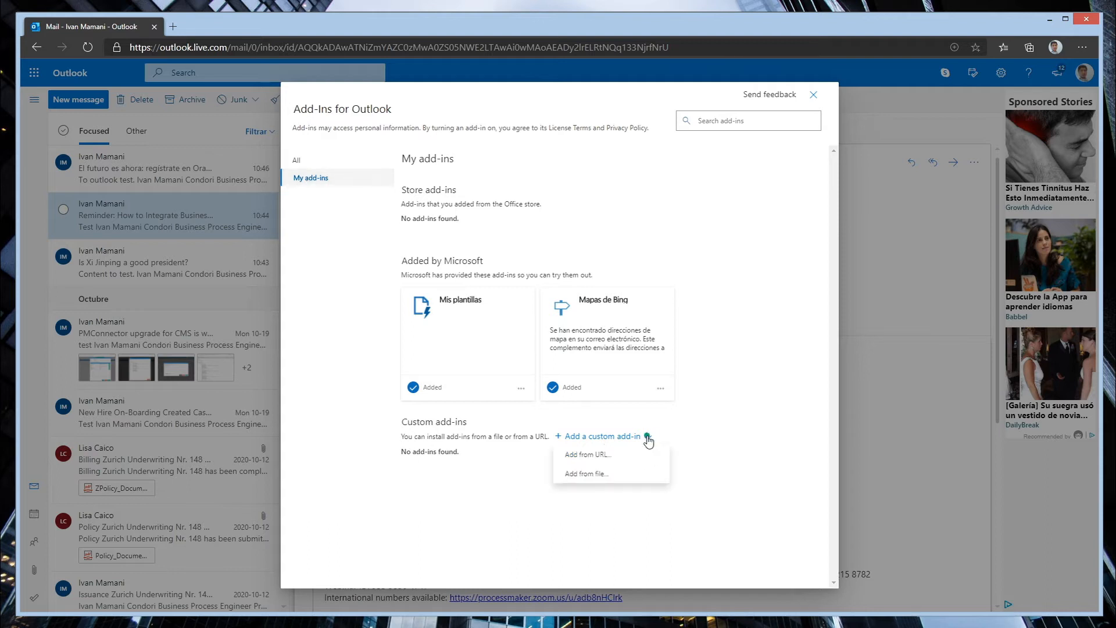
left_click(579, 456)
right_click(468, 180)
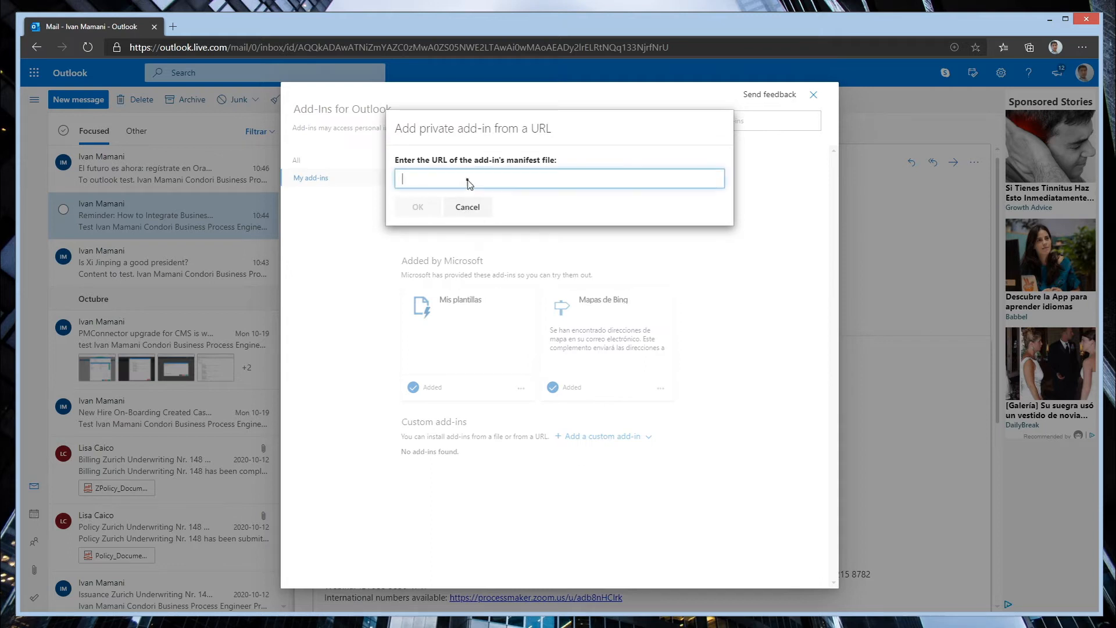
left_click(501, 271)
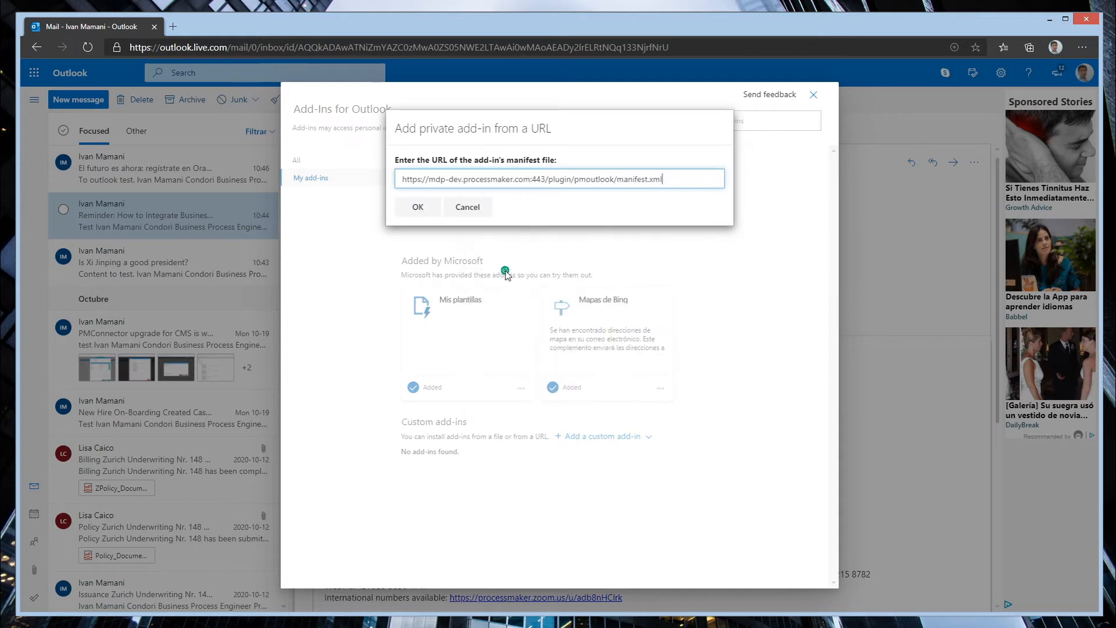
left_click(420, 210)
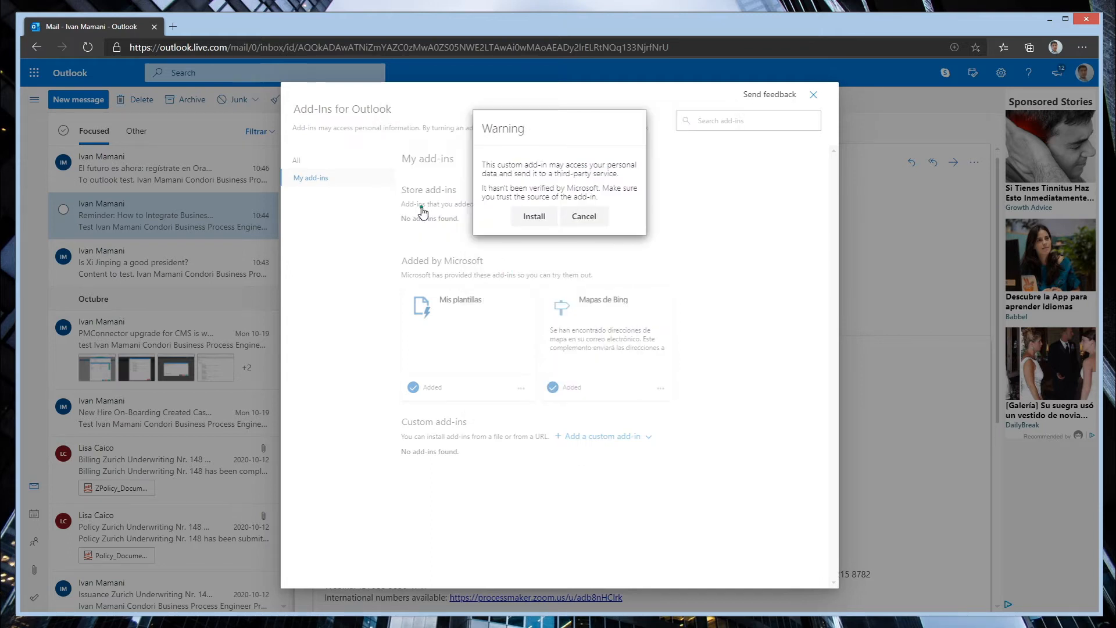
left_click(532, 220)
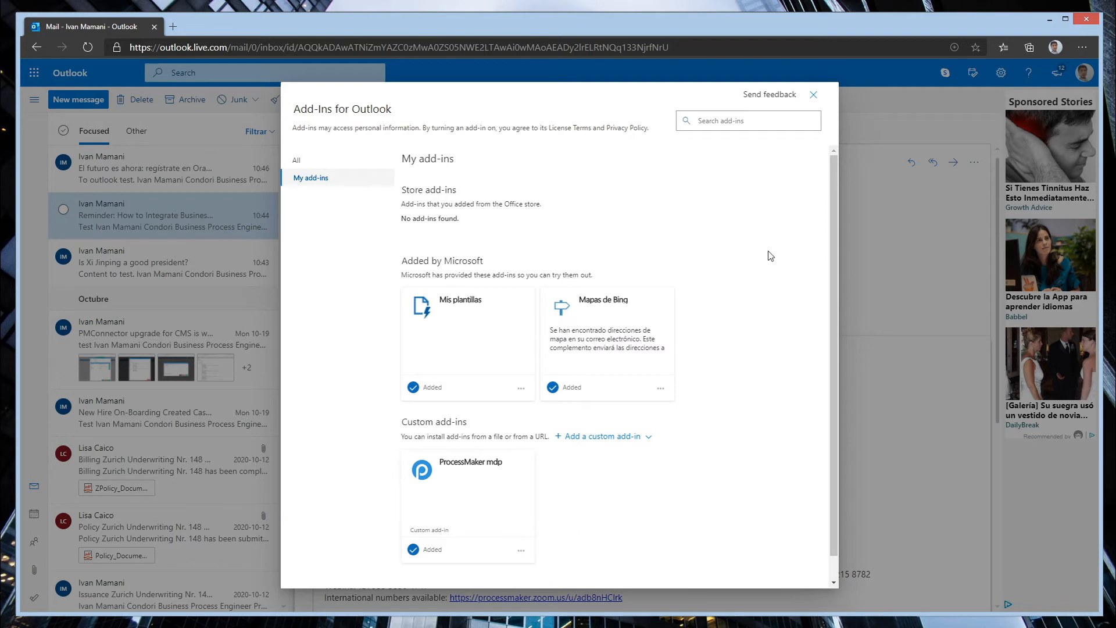
- Close the Add-Ins for Outlook dialog and open the ProcessMaker mdp add-in from the reminder email
left_click(813, 97)
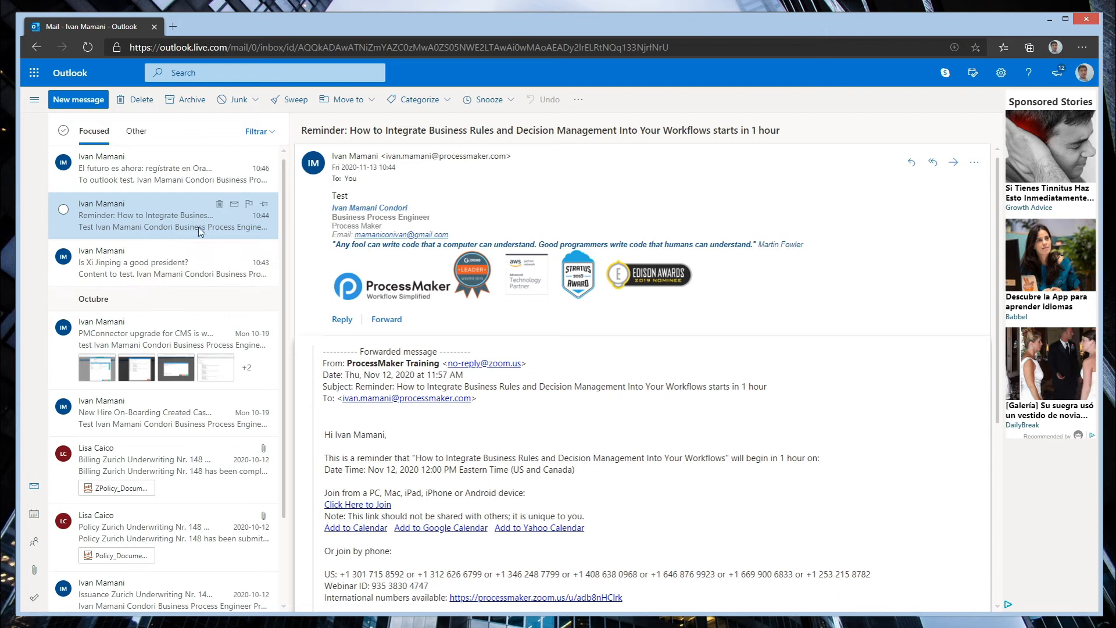
left_click(975, 162)
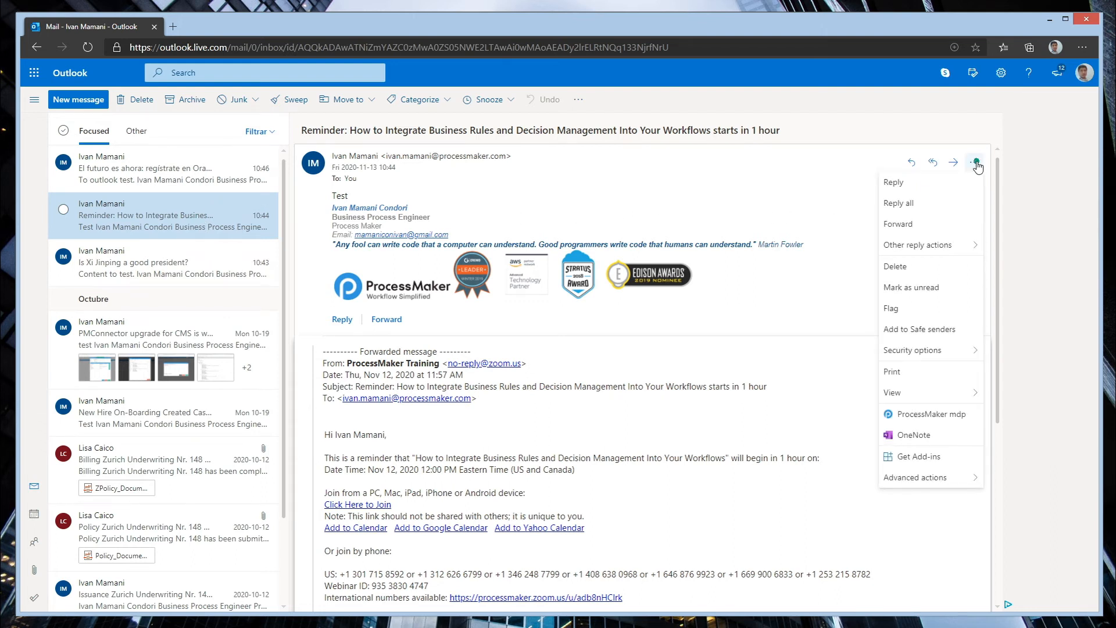
left_click(926, 414)
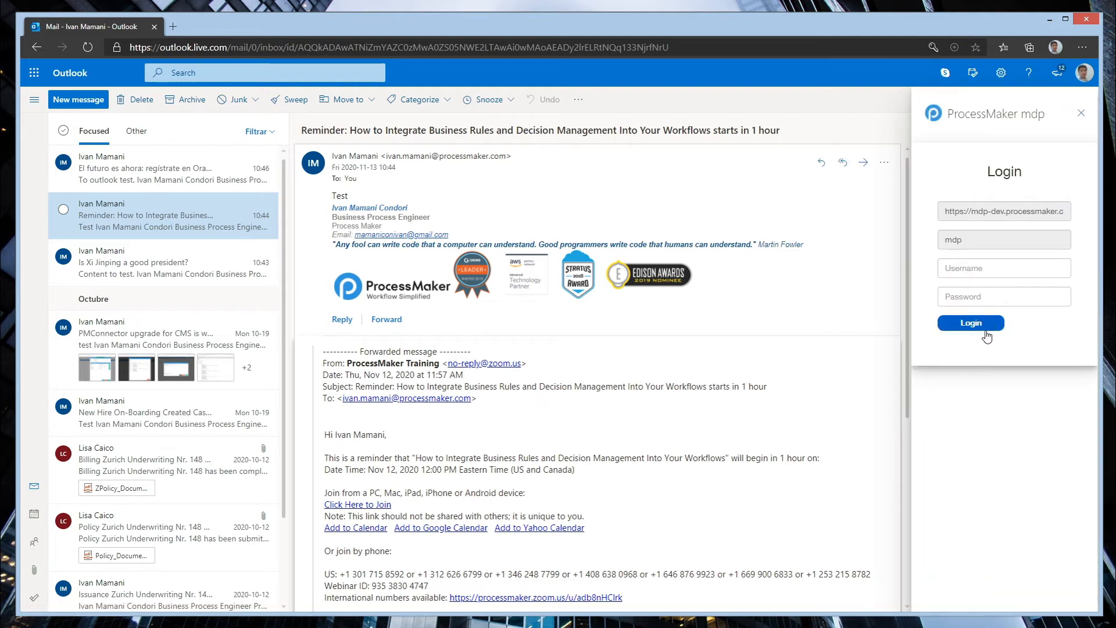
- Log in to the add-in with the saved admin username and password and choose Zurich Underwriting as the product
left_click(976, 267)
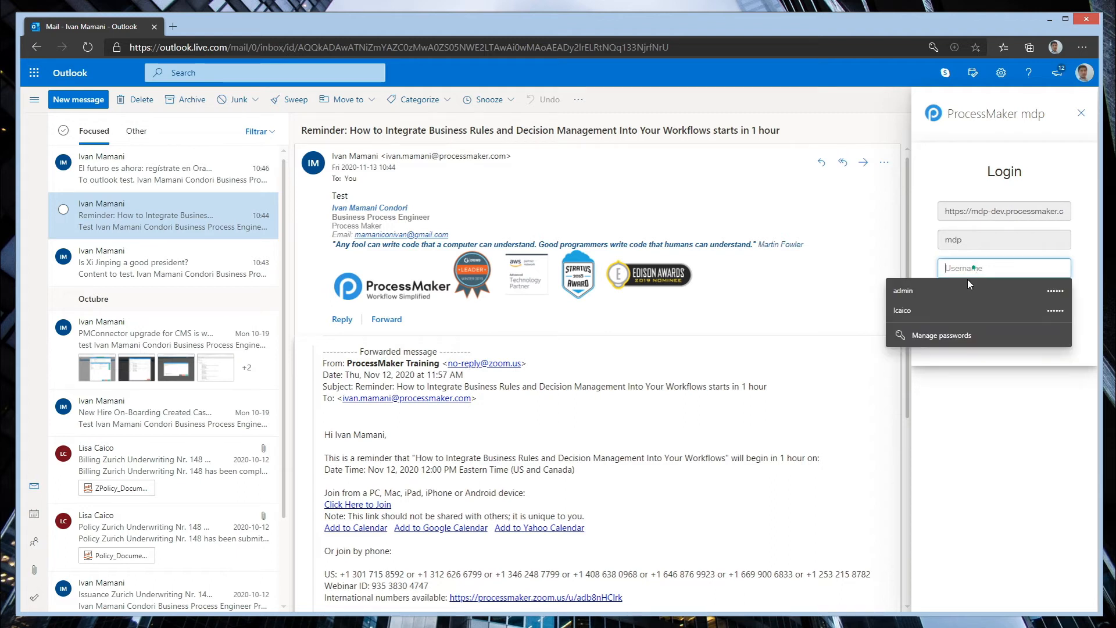
left_click(970, 289)
left_click(971, 325)
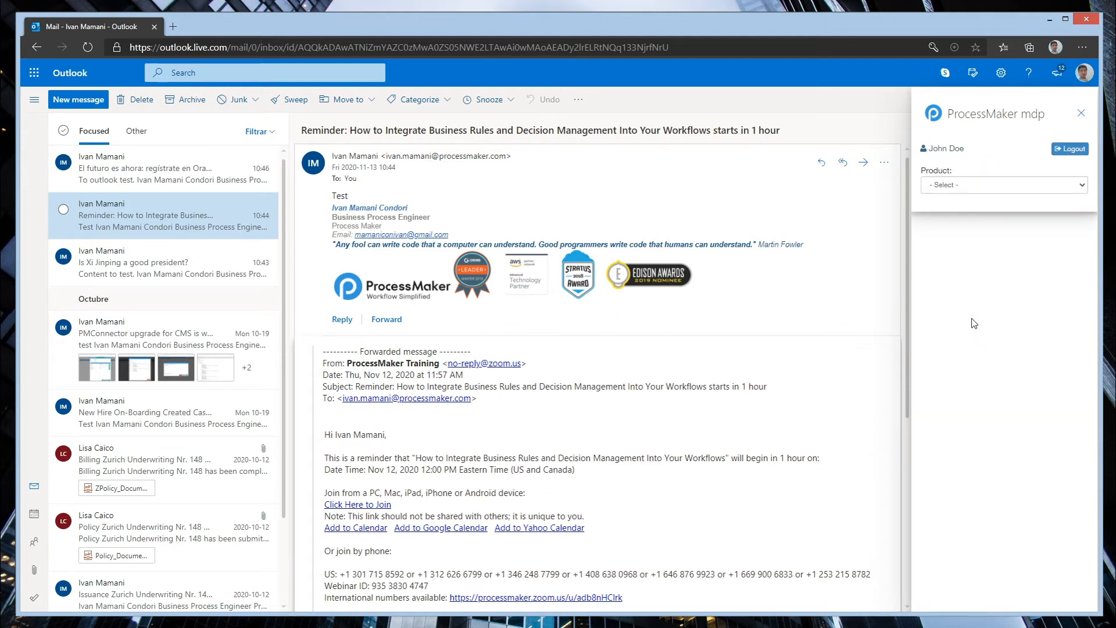
left_click(1017, 186)
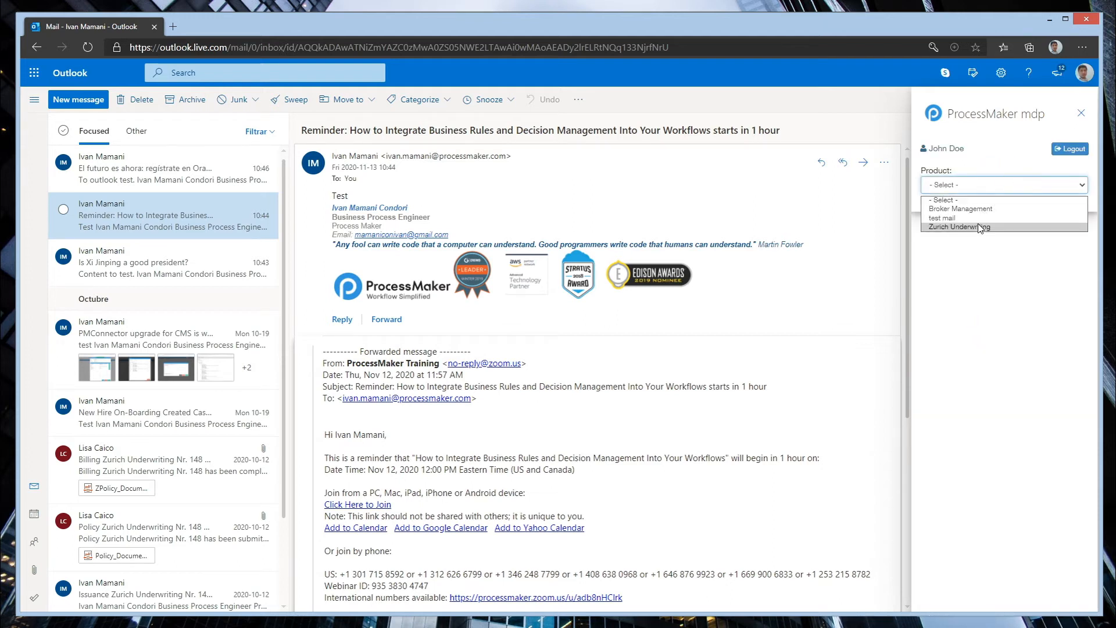
left_click(995, 229)
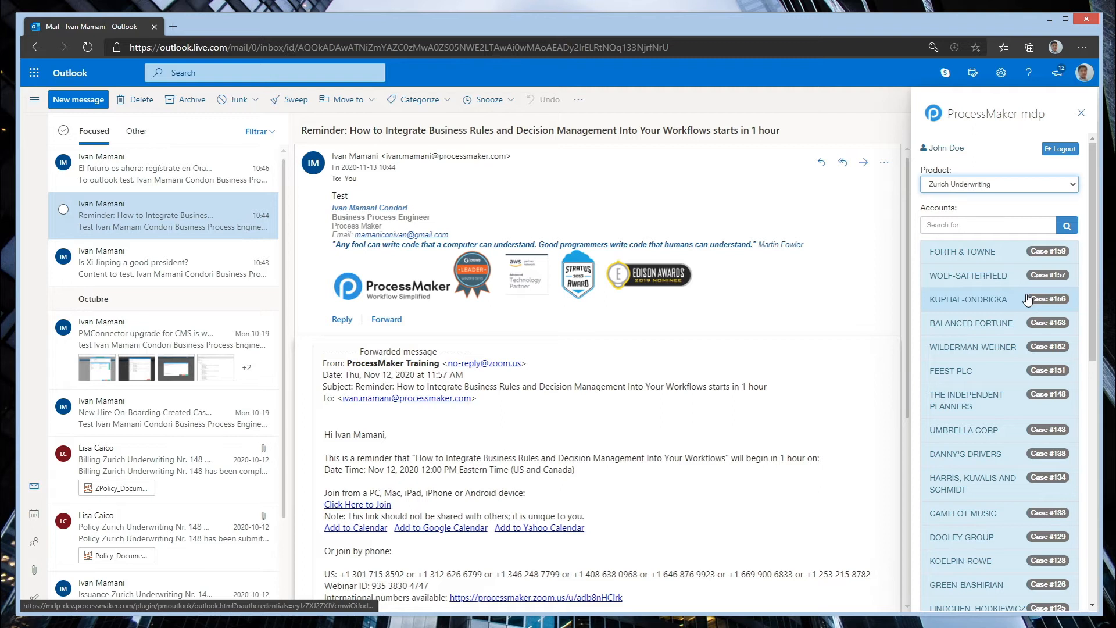
- Switch to ProcessMaker in the other browser and view the Underwriting list of cases
left_click(1050, 19)
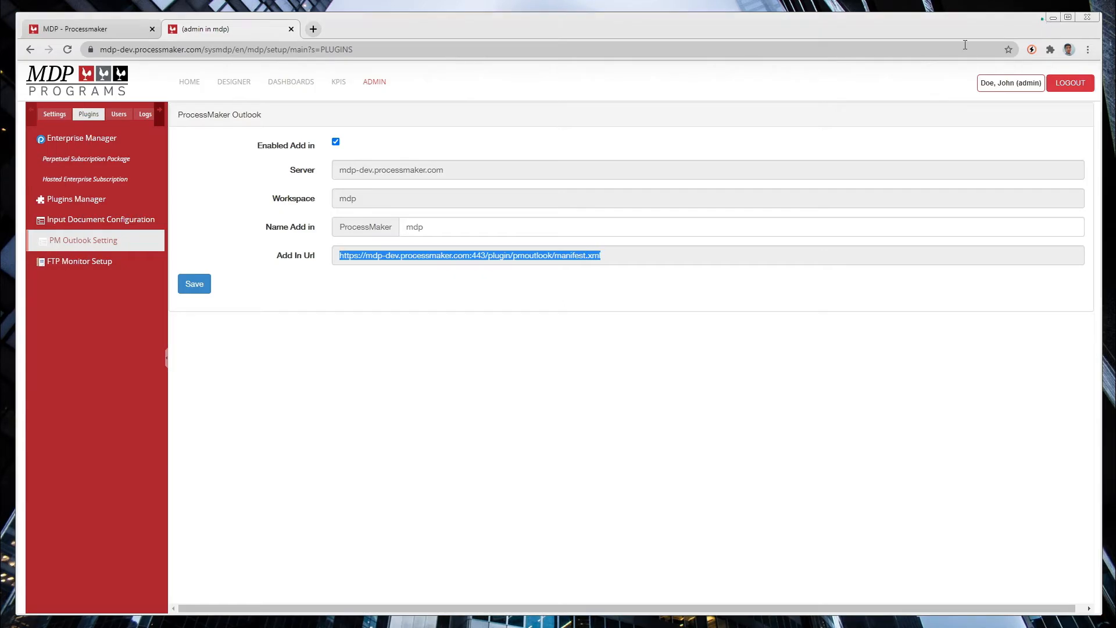
left_click(48, 22)
left_click(86, 199)
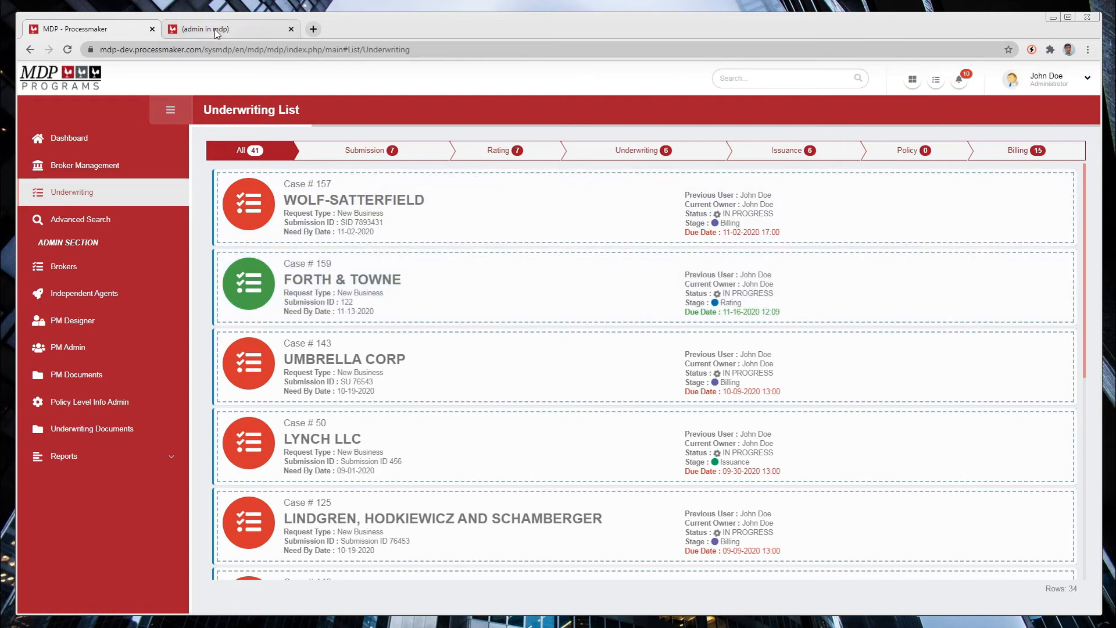
- In the admin session's home documents, open the Correspondence folder under Underwriting, FORTH & TOWNE, 2020
left_click(215, 29)
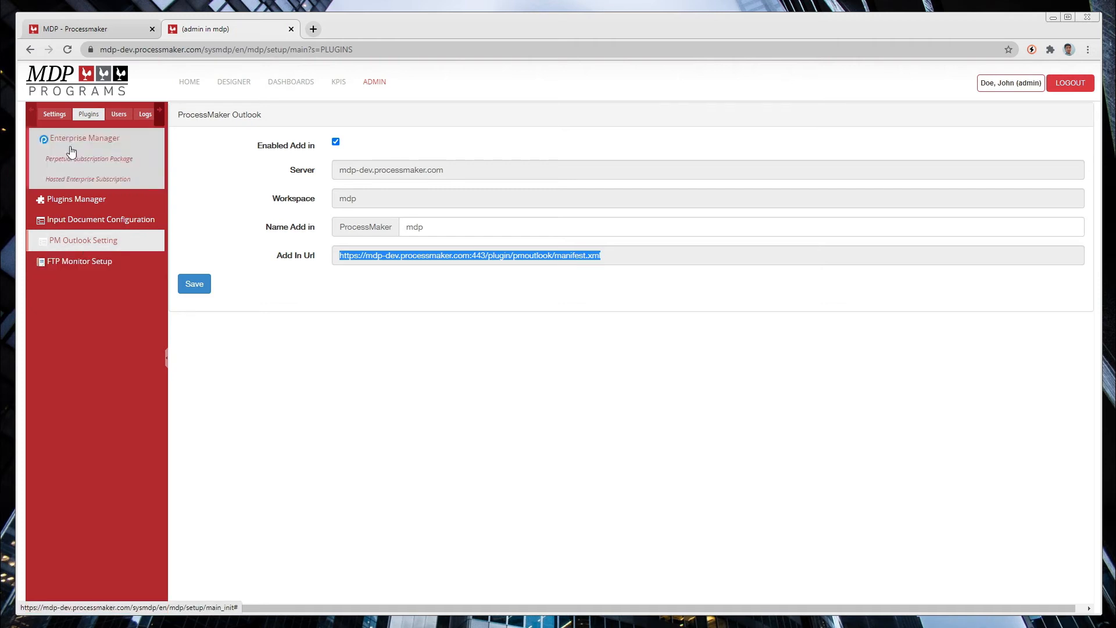
left_click(189, 83)
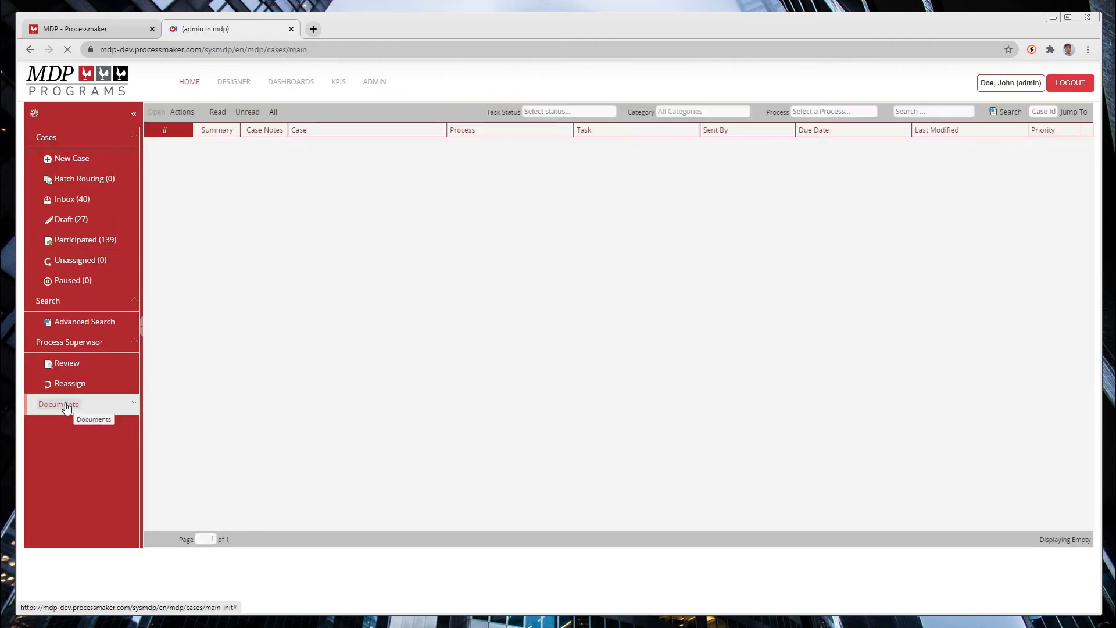
left_click(127, 405)
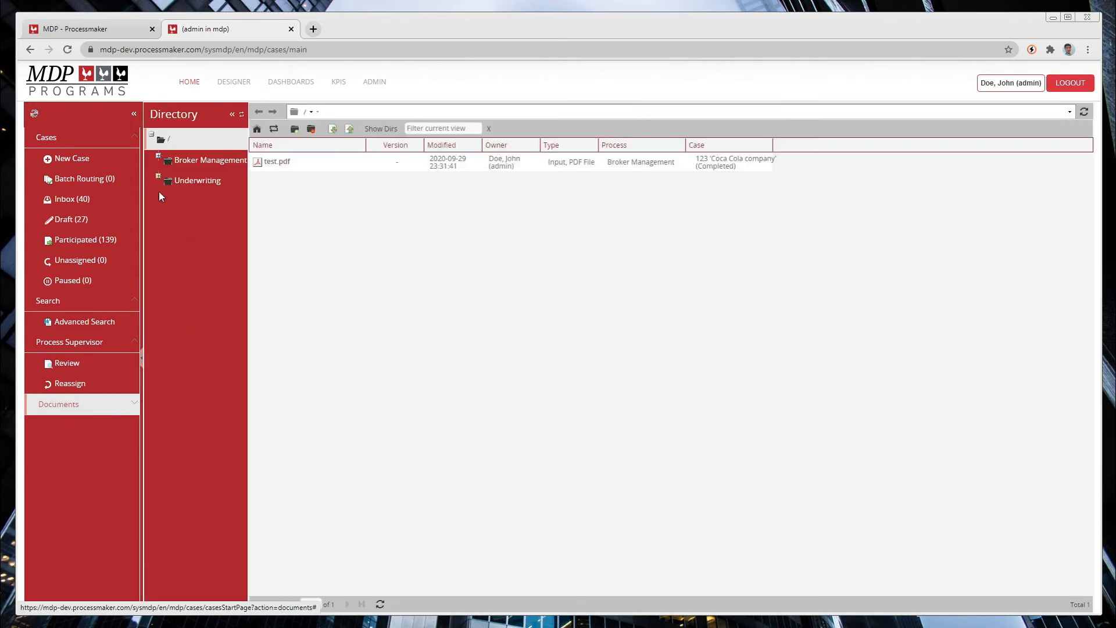
left_click(160, 181)
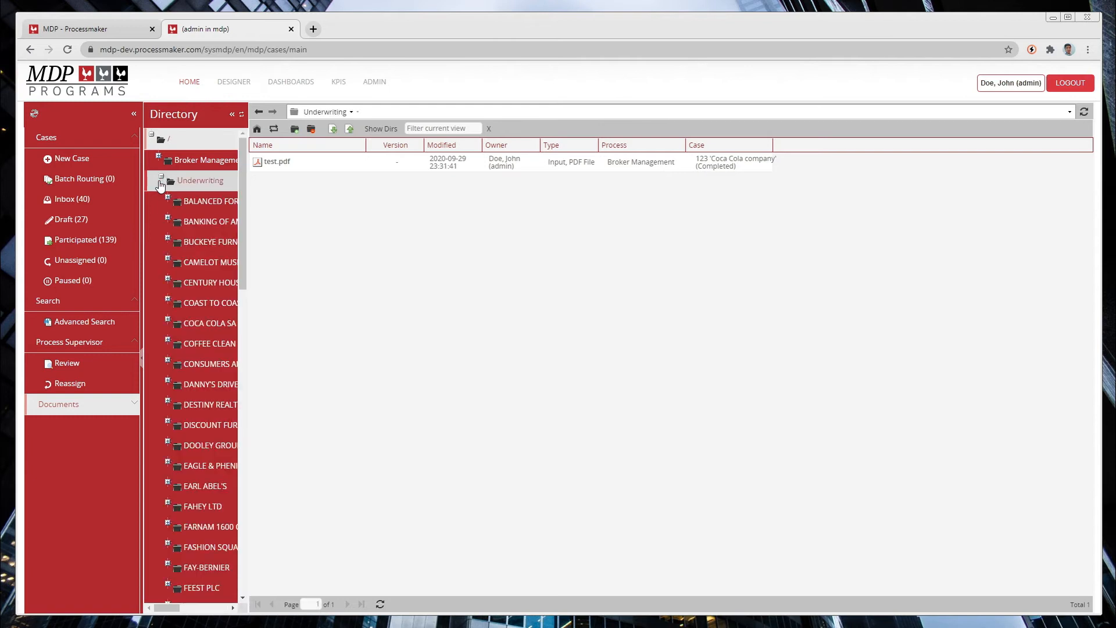
scroll(187, 259, "down", 3)
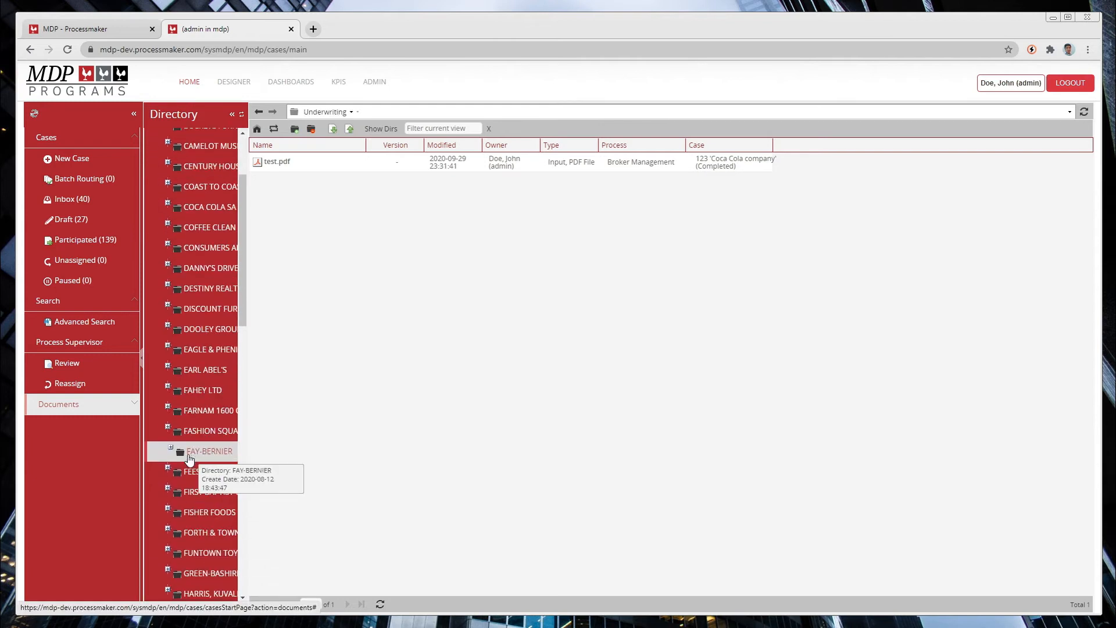
left_click(193, 532)
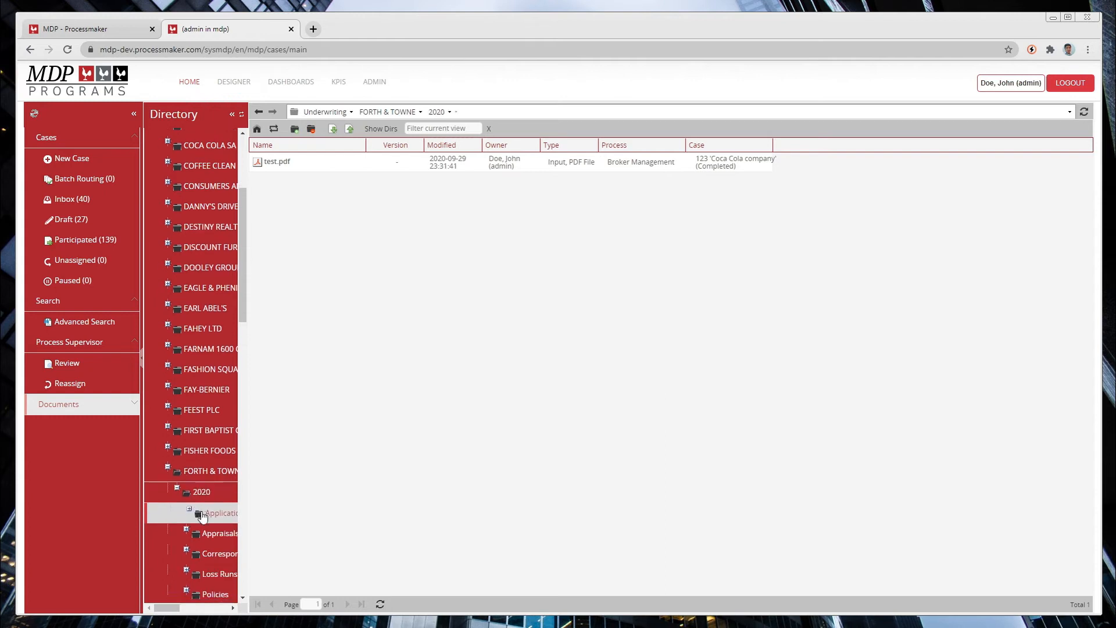
left_click(212, 501)
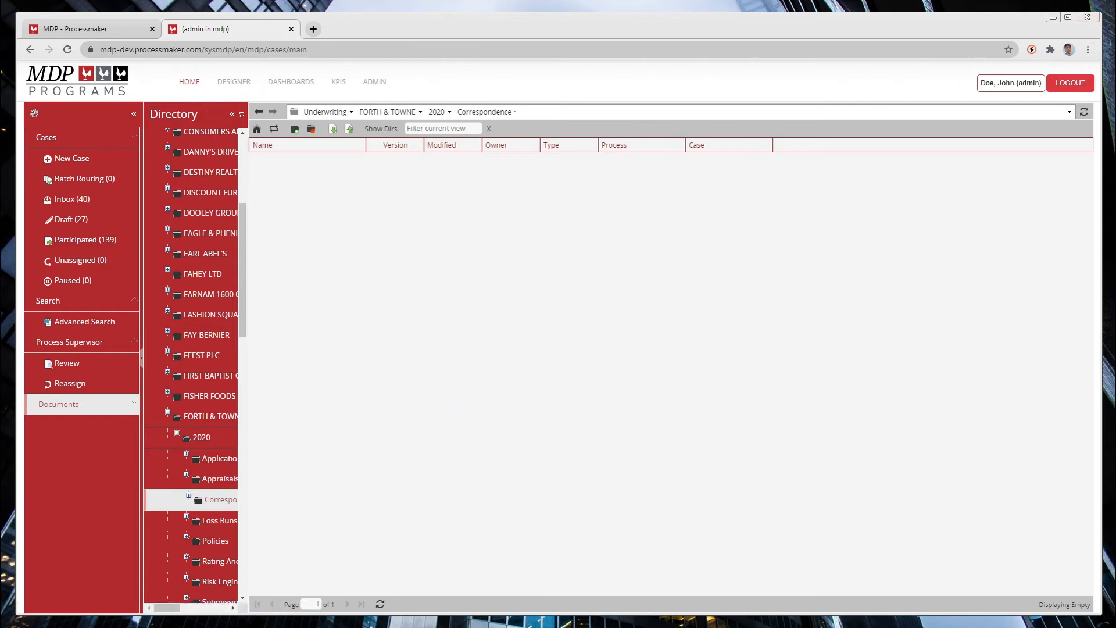
- Switch back to Outlook, search the add-in's accounts for 159 and send the email to the FORTH & TOWNE case
left_click(12, 209)
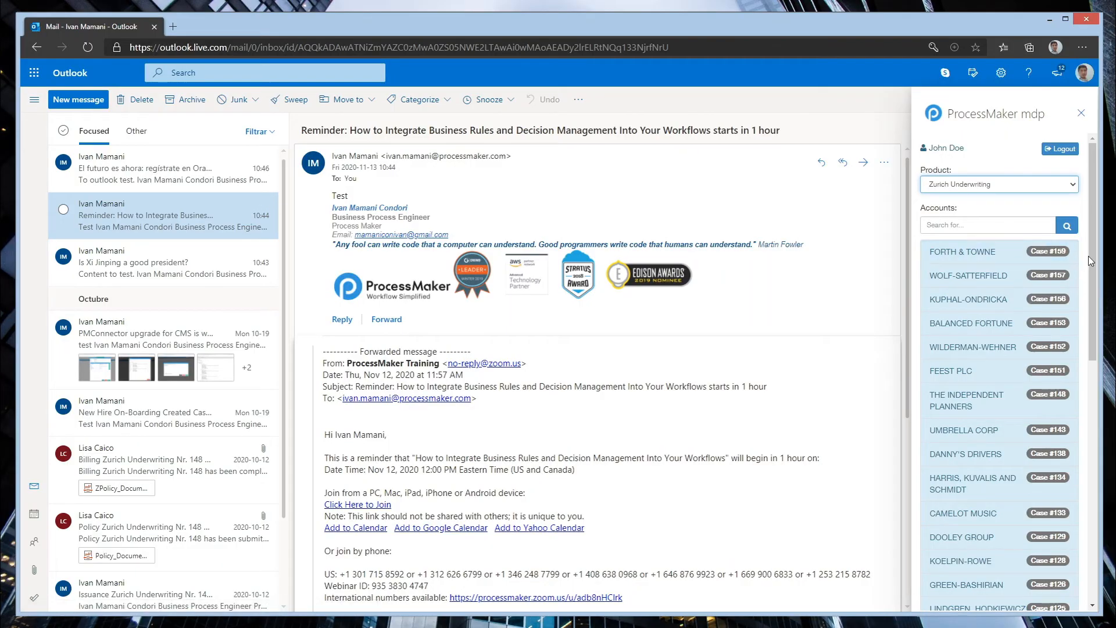
left_click(982, 223)
type("159")
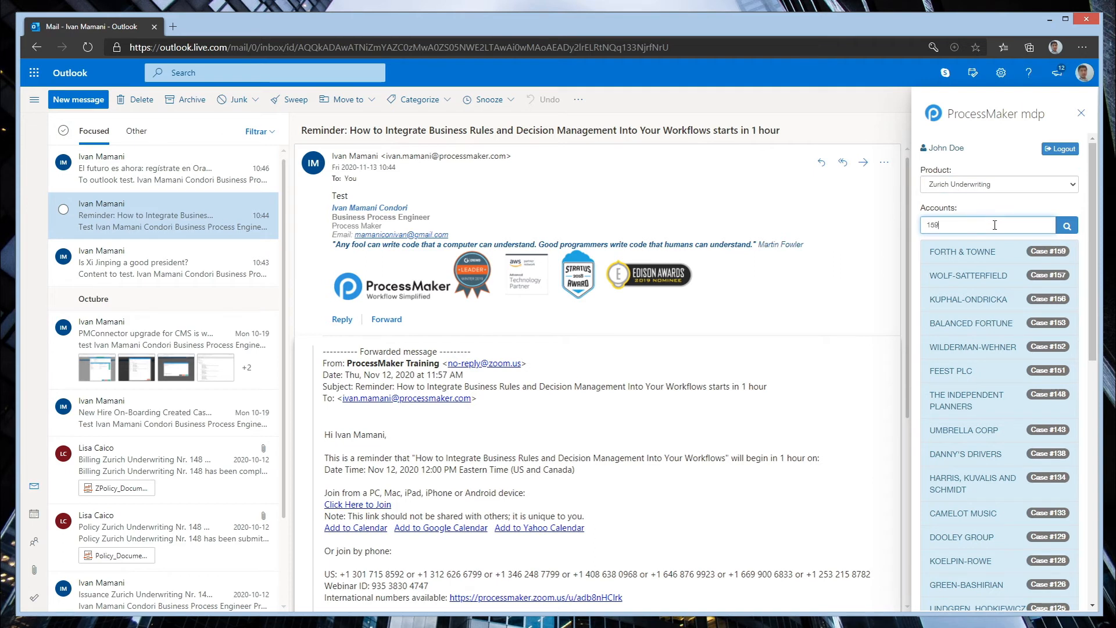
left_click(1067, 225)
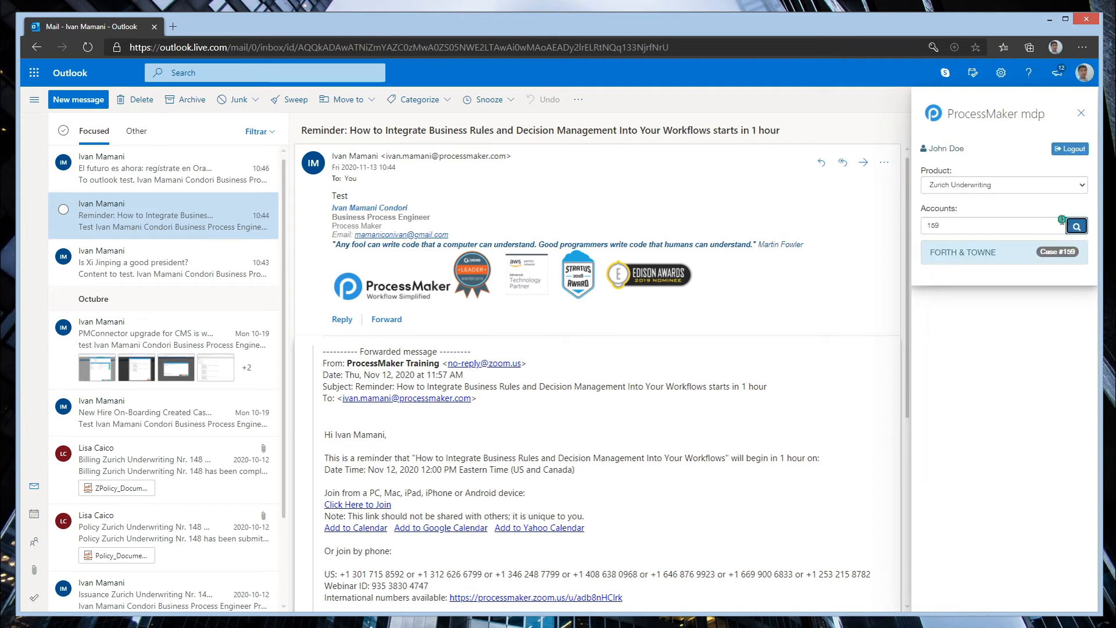
left_click(965, 257)
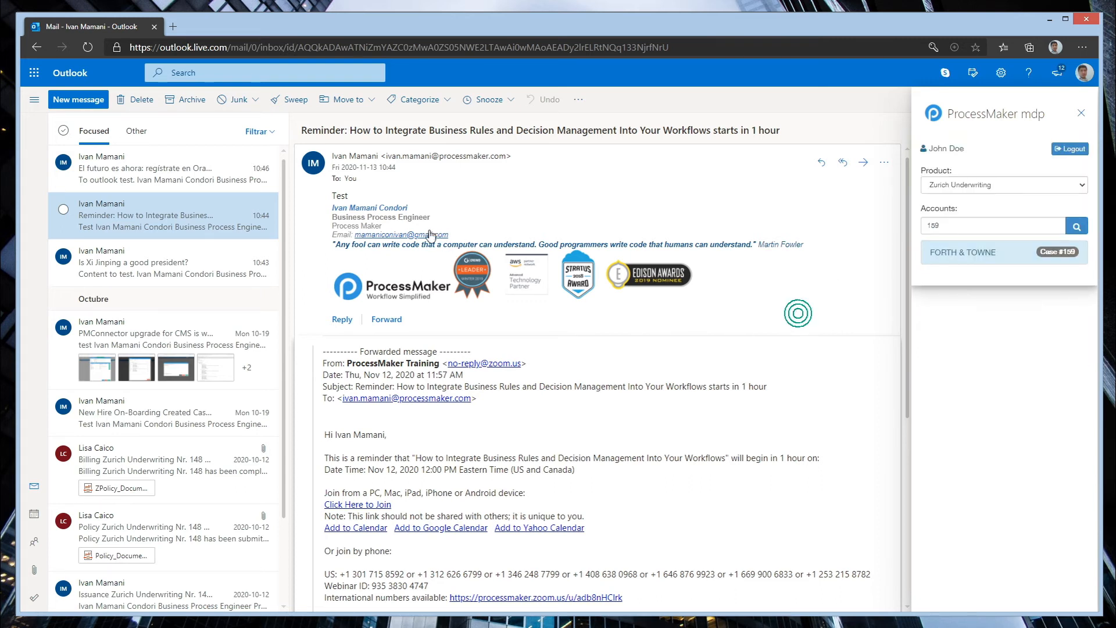
- Look through the sent email, then switch to ProcessMaker and refresh the FORTH & TOWNE 2020 Correspondence folder
scroll(430, 234, "down", 5)
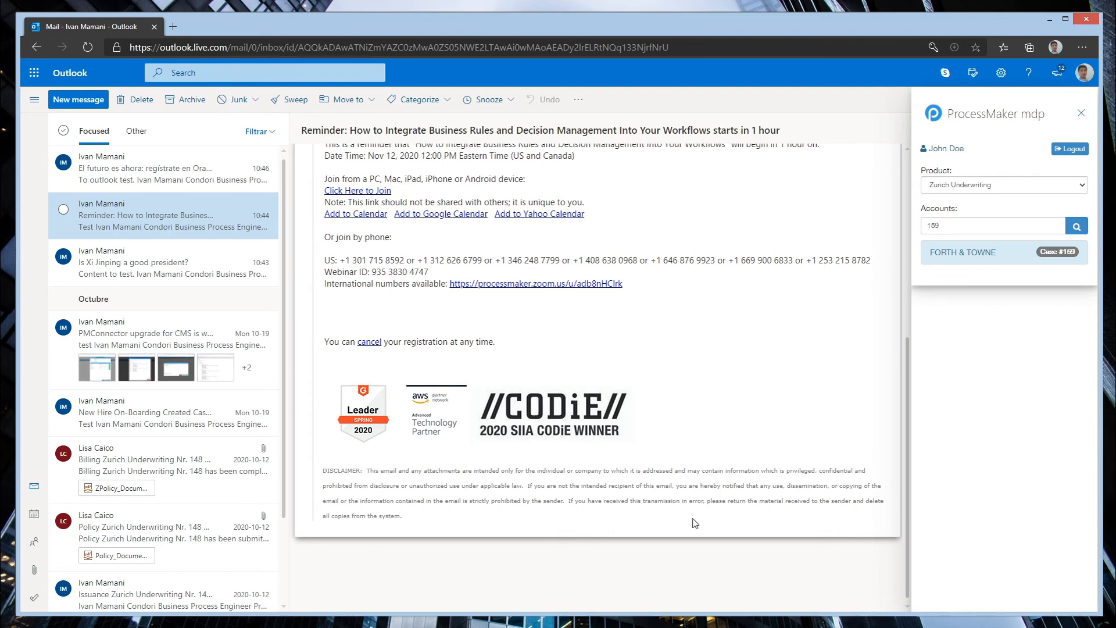
scroll(763, 451, "up", 5)
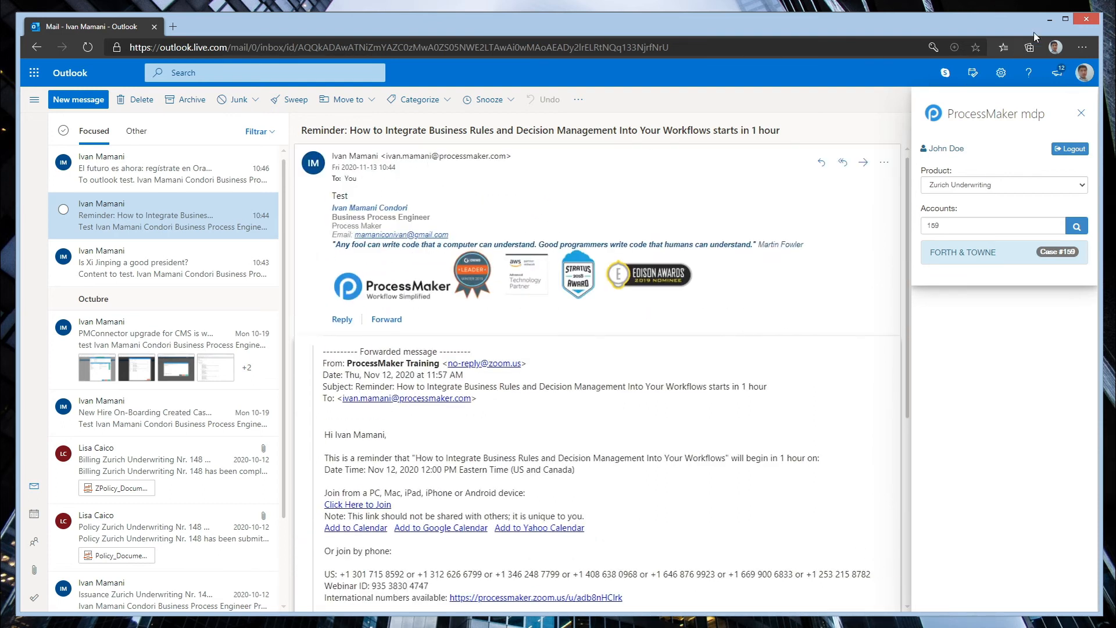
left_click(1051, 19)
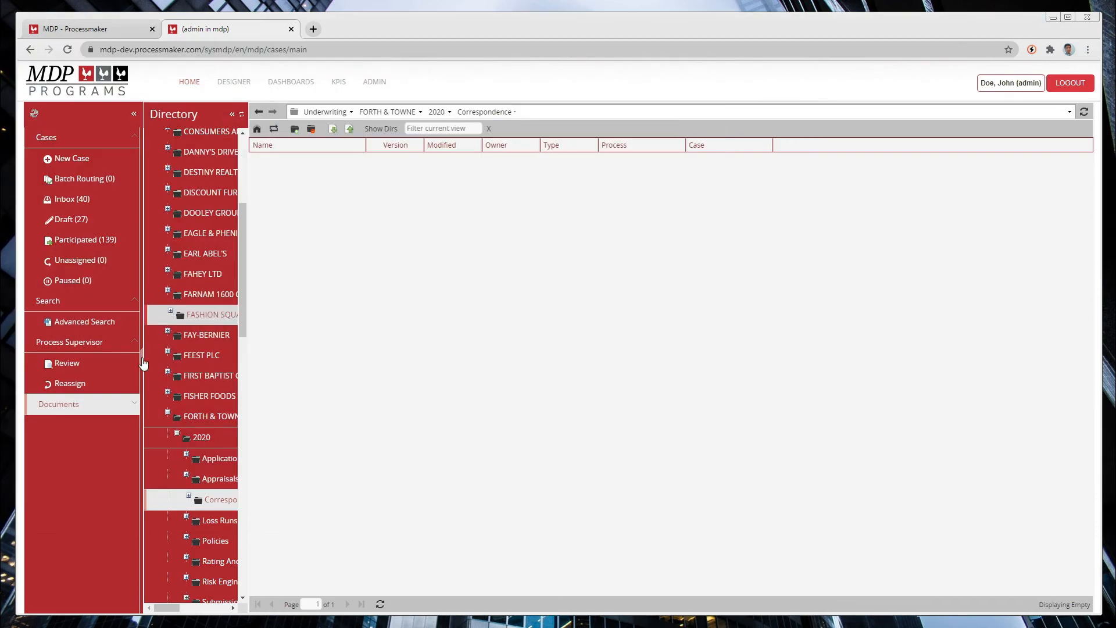
left_click(178, 434)
left_click(178, 434)
left_click(211, 506)
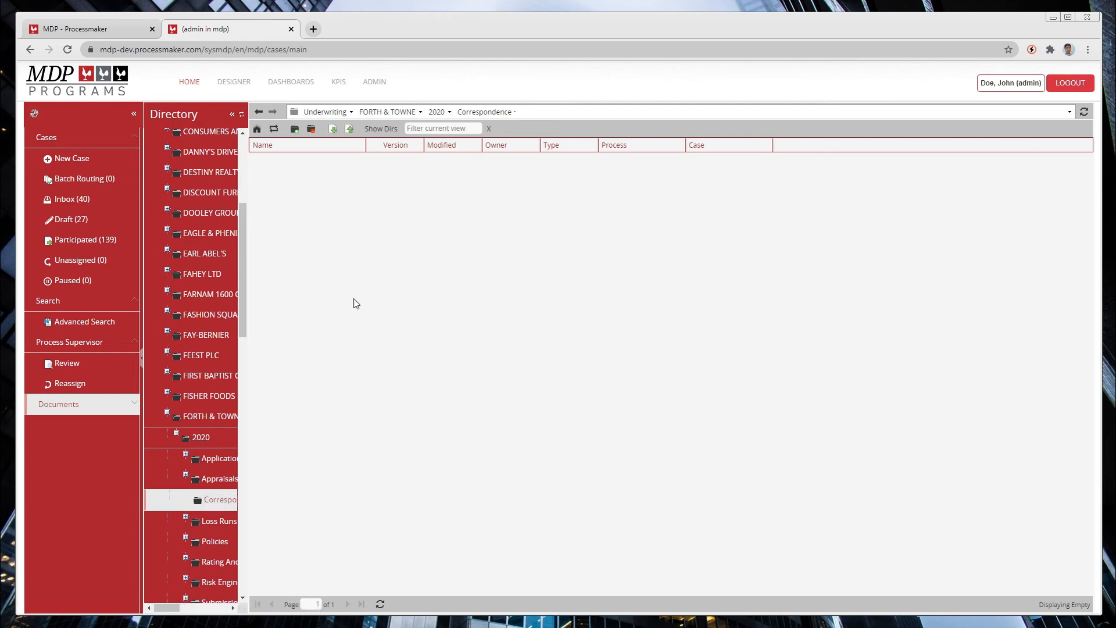
left_click(273, 129)
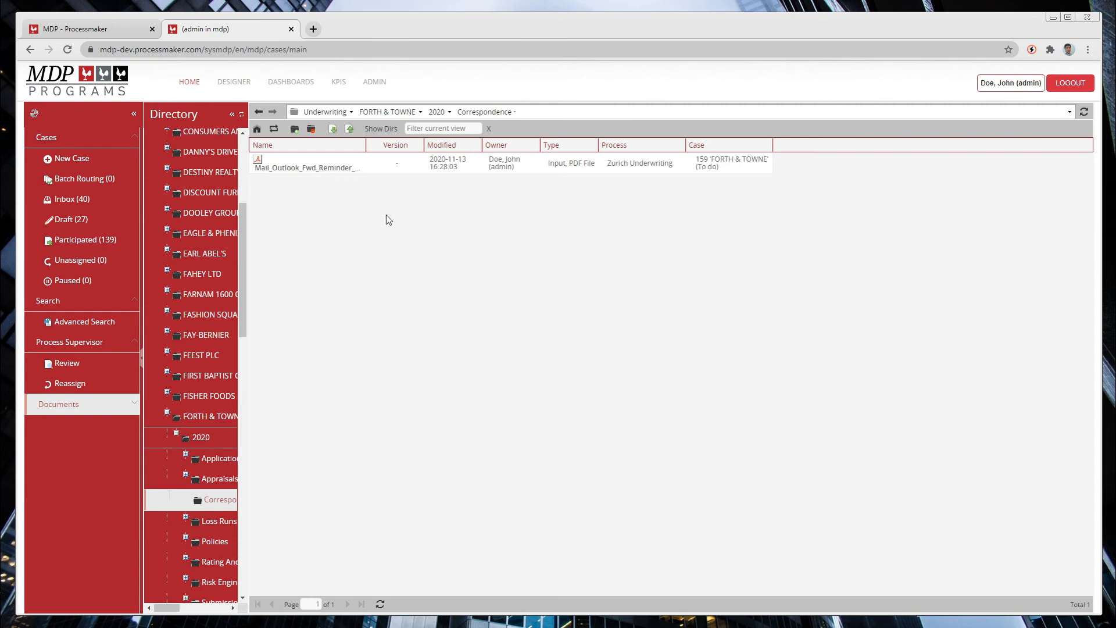
- Download the Mail_Outlook_Fwd_Reminder PDF from the Correspondence folder and open the downloaded file
right_click(317, 162)
left_click(665, 196)
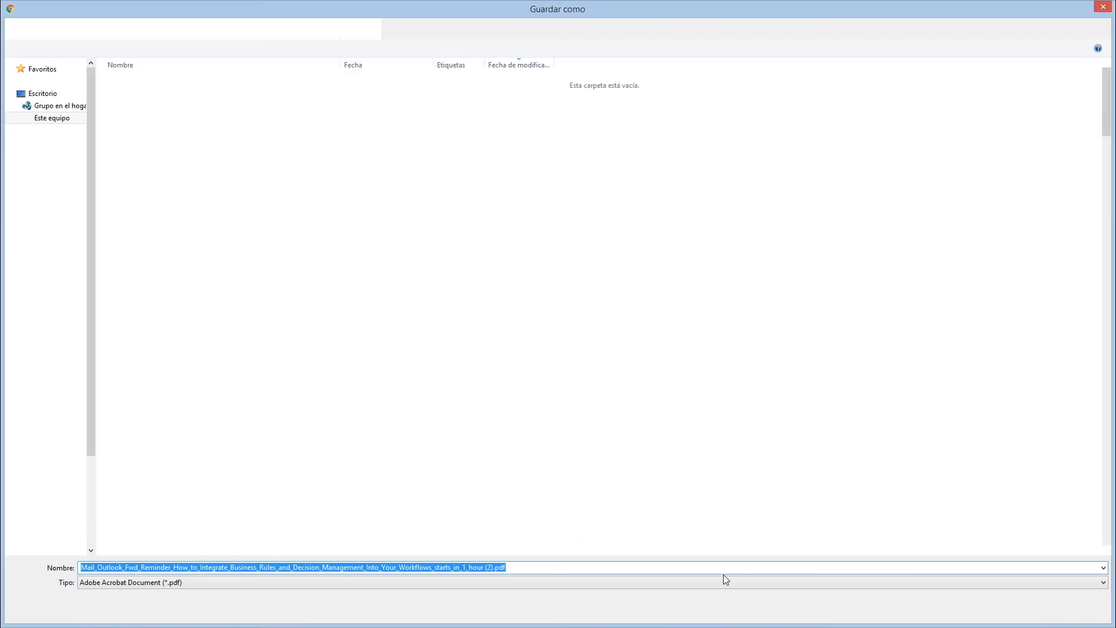
left_click(1022, 607)
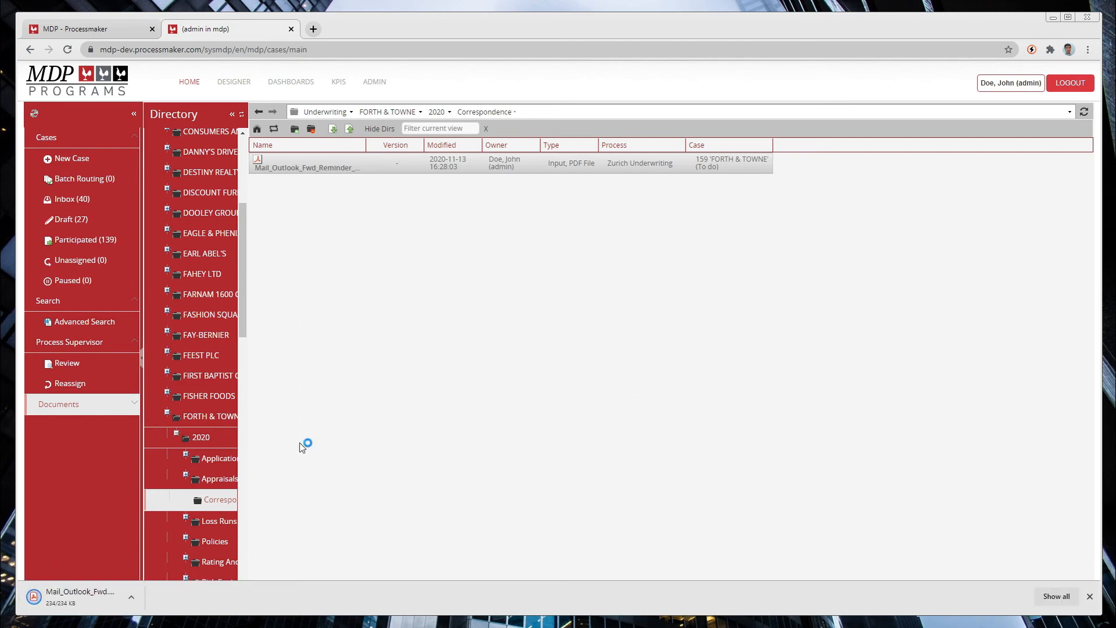
left_click(90, 602)
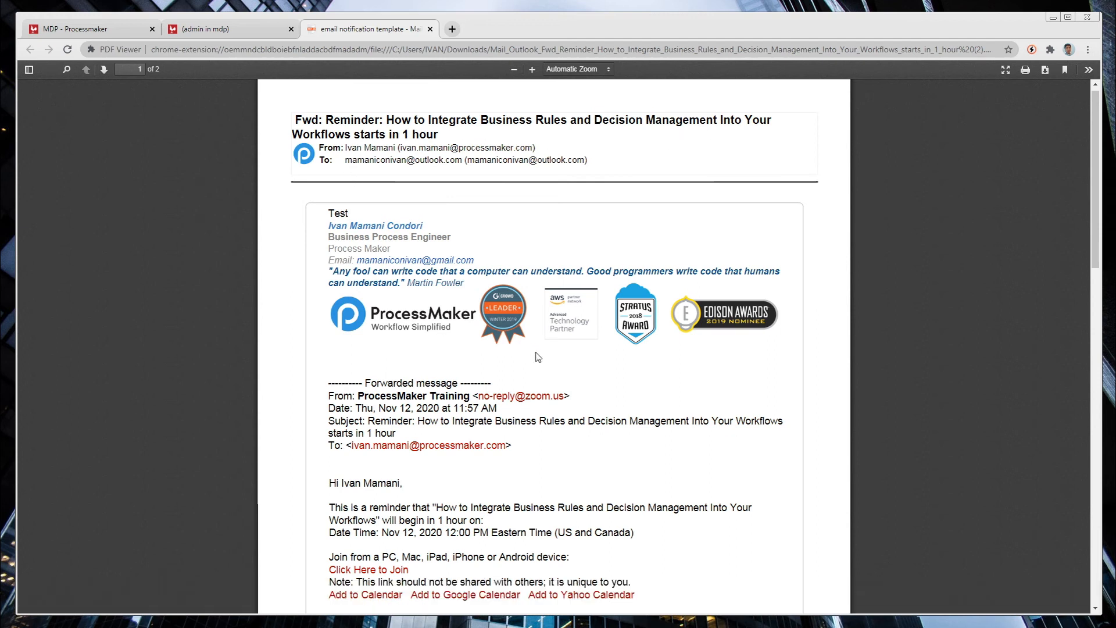
- Examine both pages of the downloaded PDF and compare its content with the original email in Outlook
scroll(538, 357, "down", 12)
scroll(541, 424, "down", 4)
scroll(525, 438, "up", 15)
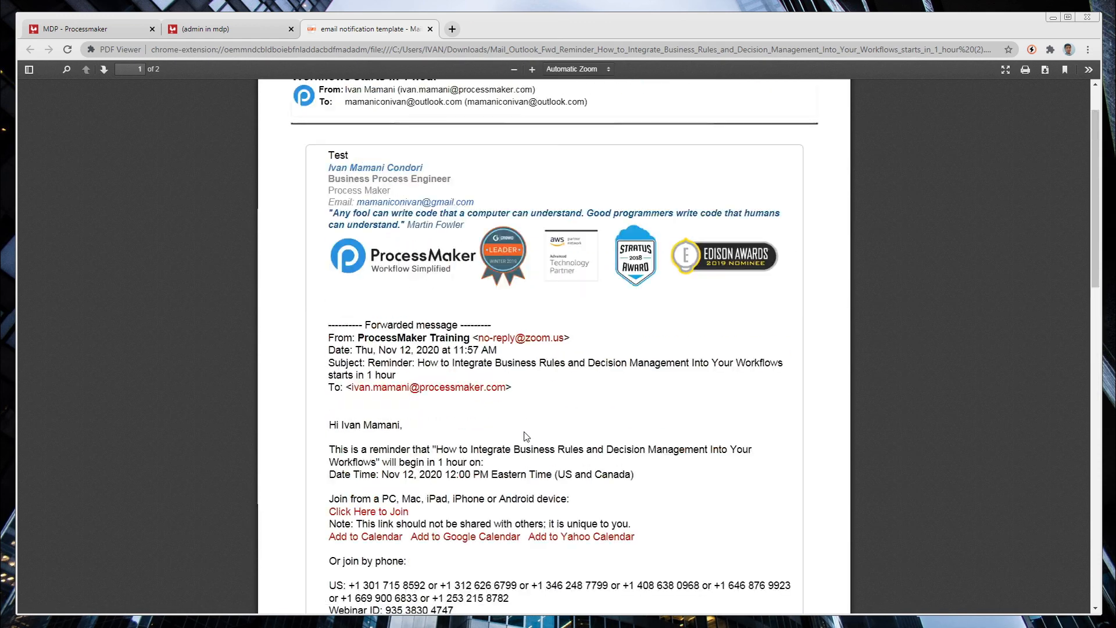
left_click(1052, 17)
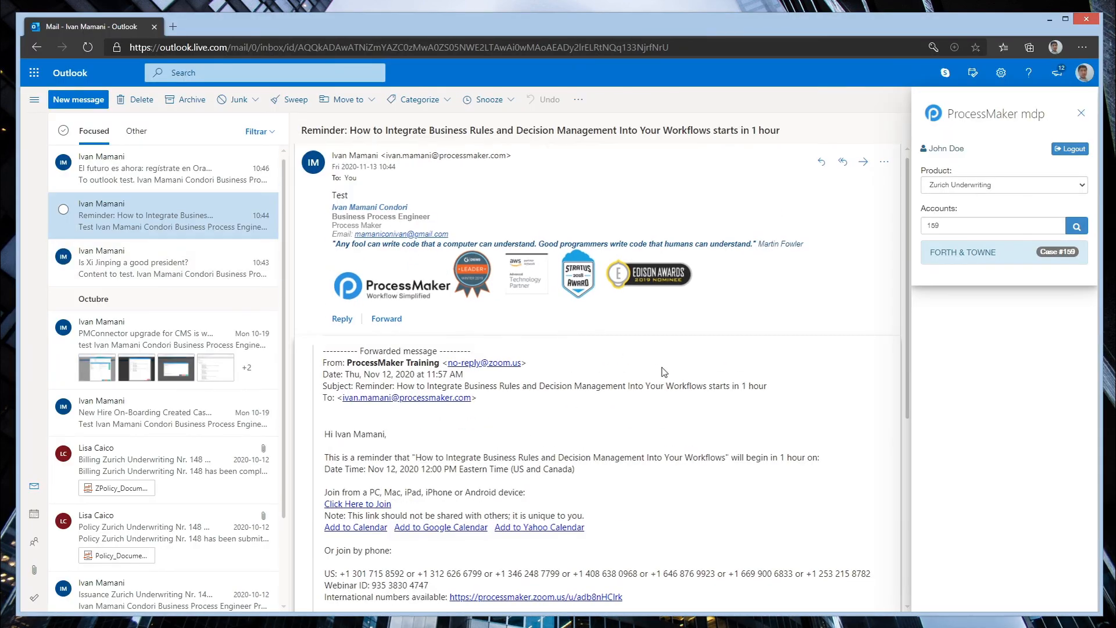
scroll(639, 407, "down", 6)
scroll(721, 452, "up", 6)
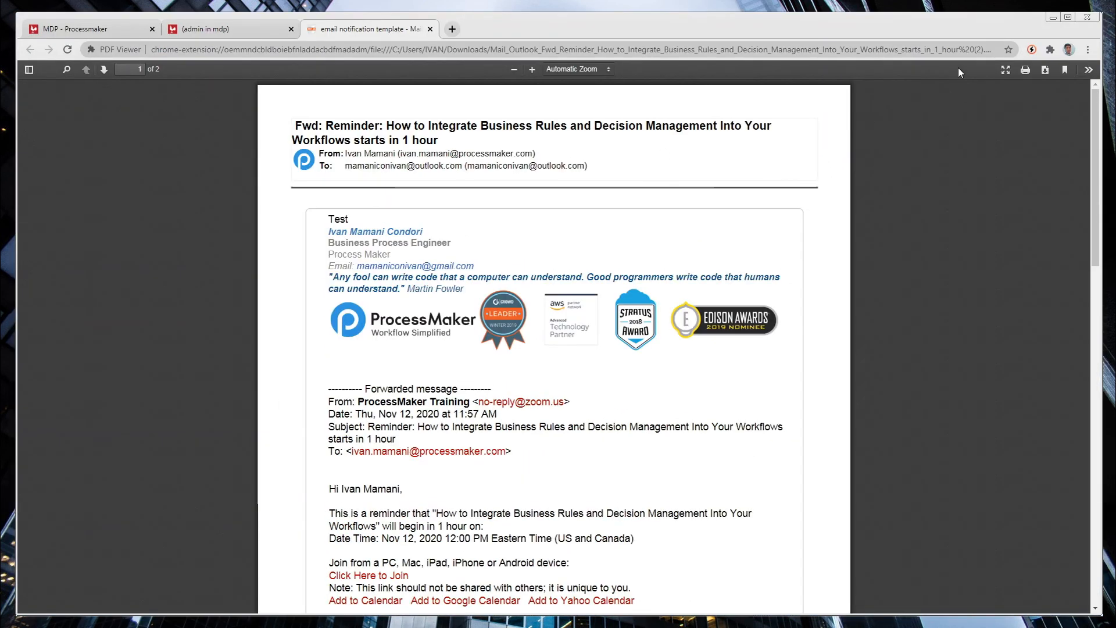
scroll(754, 252, "down", 10)
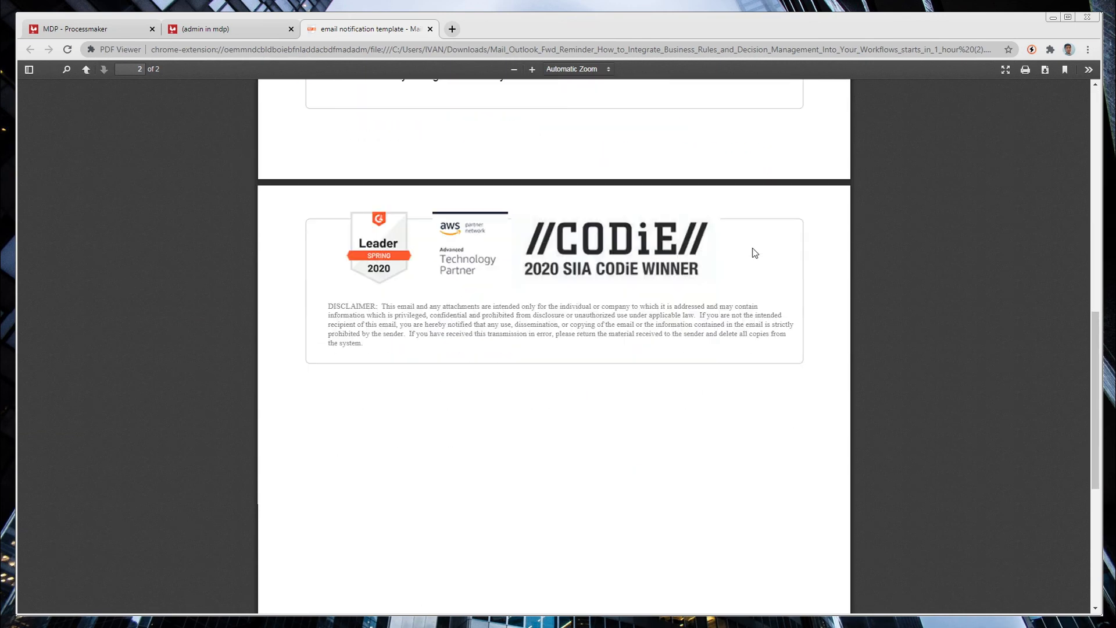
scroll(754, 253, "up", 10)
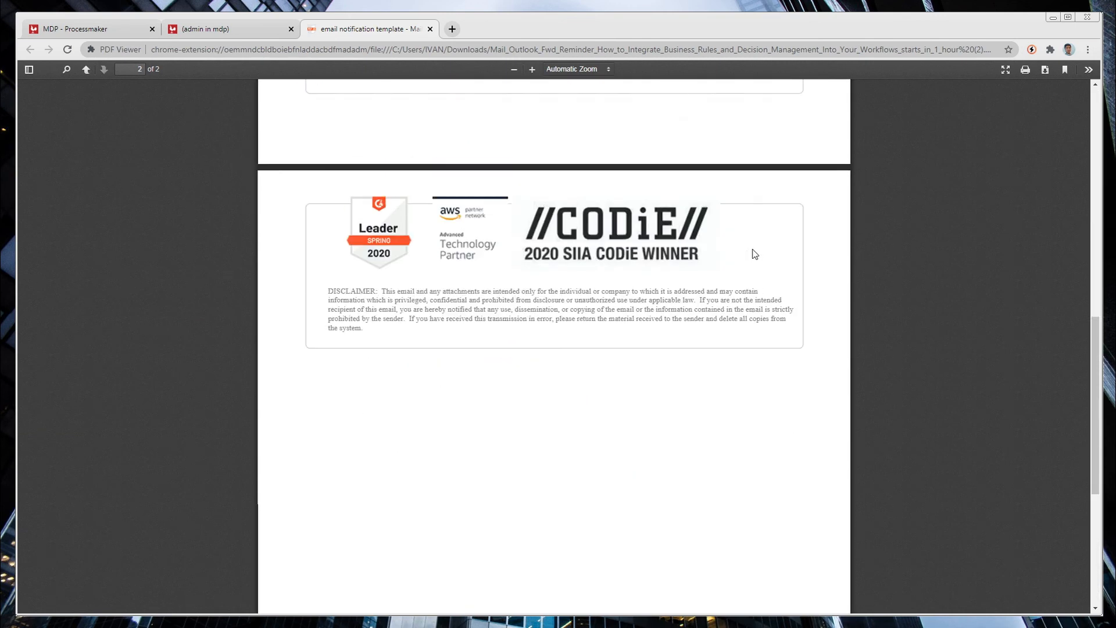
scroll(753, 253, "up", 2)
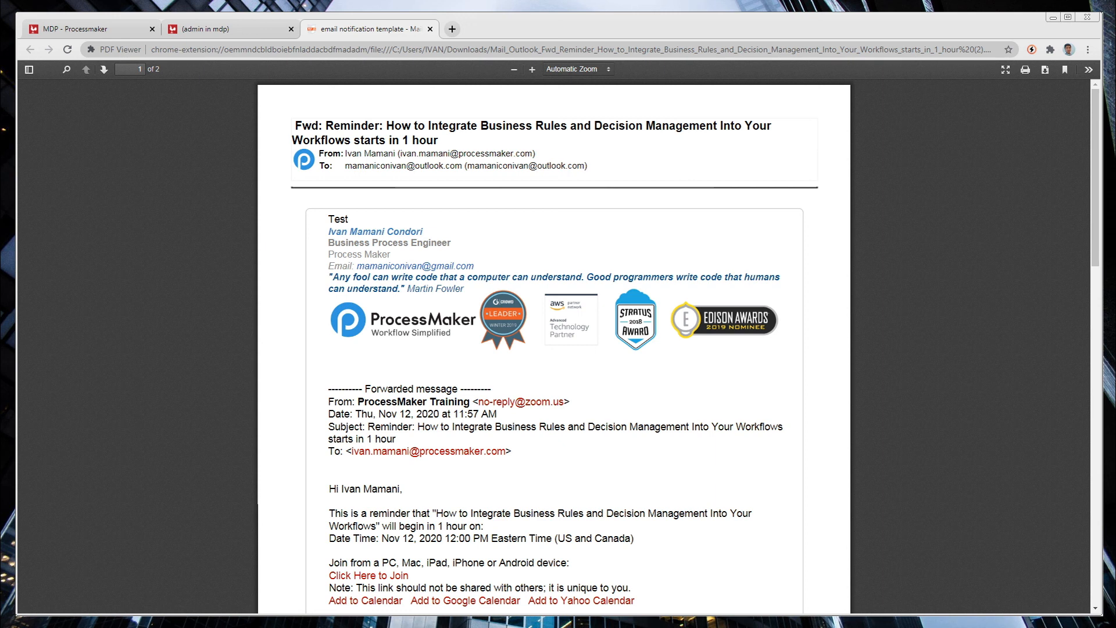
- Switch back to Outlook, log out of the ProcessMaker mdp add-in and show the reminder email's additional actions
key("alt+Tab")
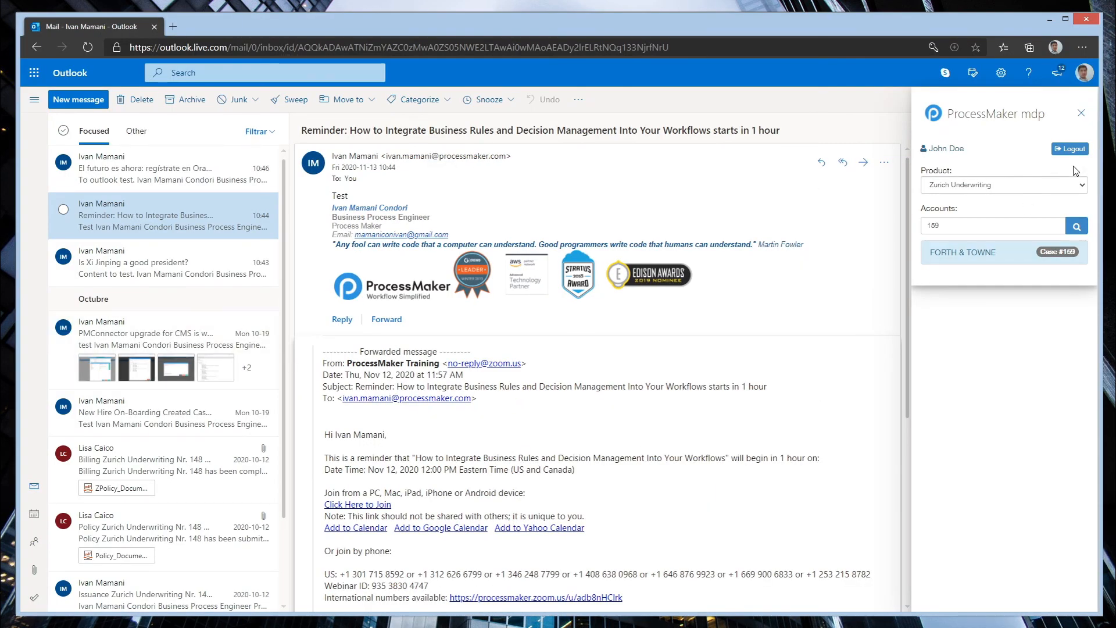
left_click(1079, 186)
left_click(1072, 150)
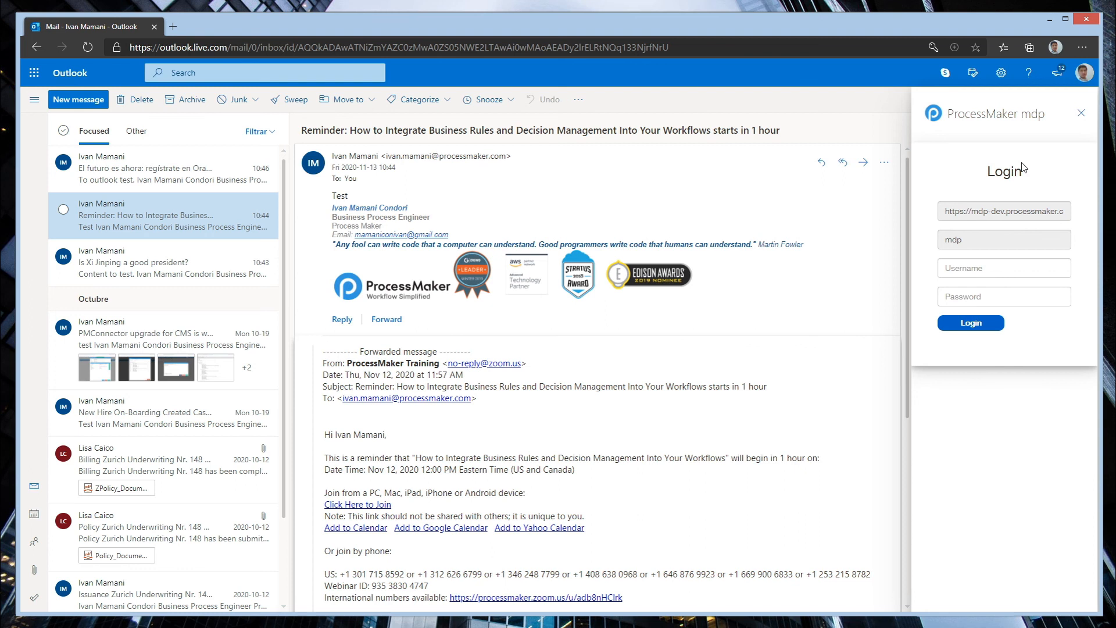
left_click(884, 166)
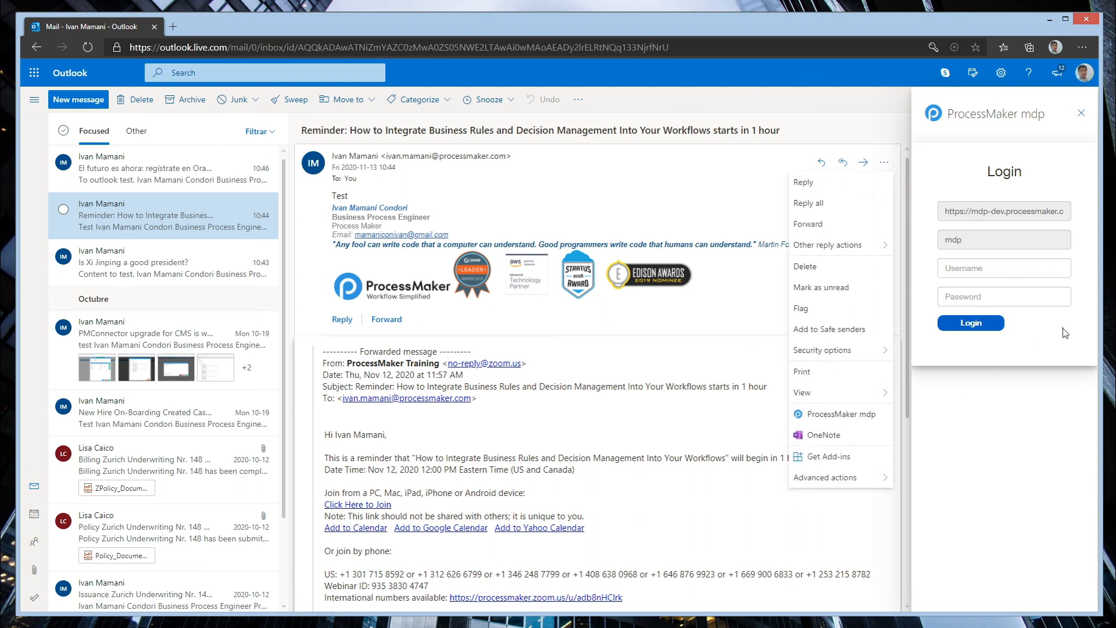